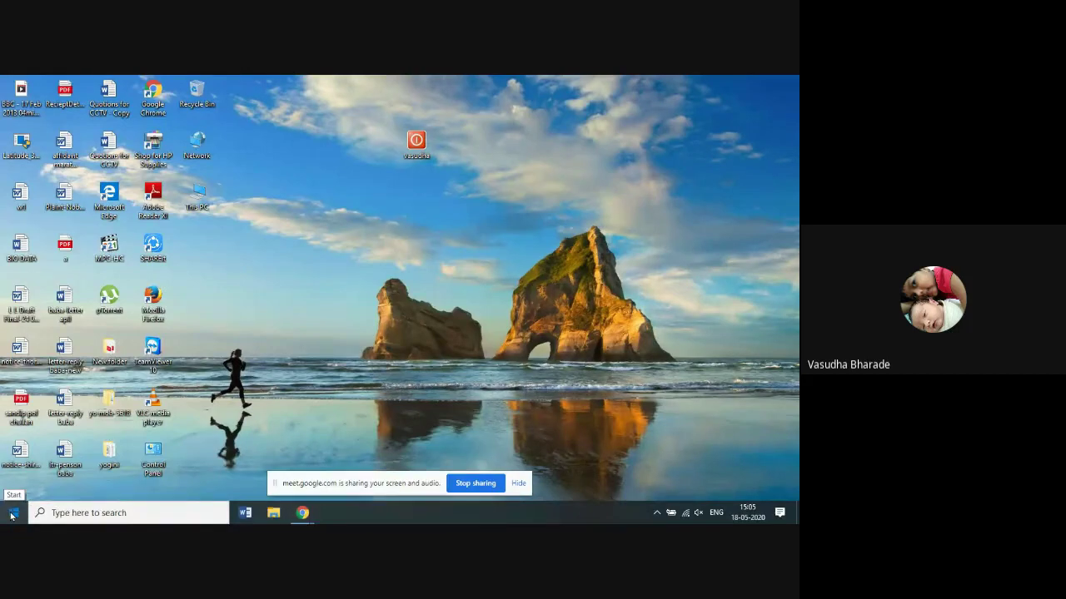
Launch Word 2013 and dismiss the Office activation wizard
left_click(11, 516)
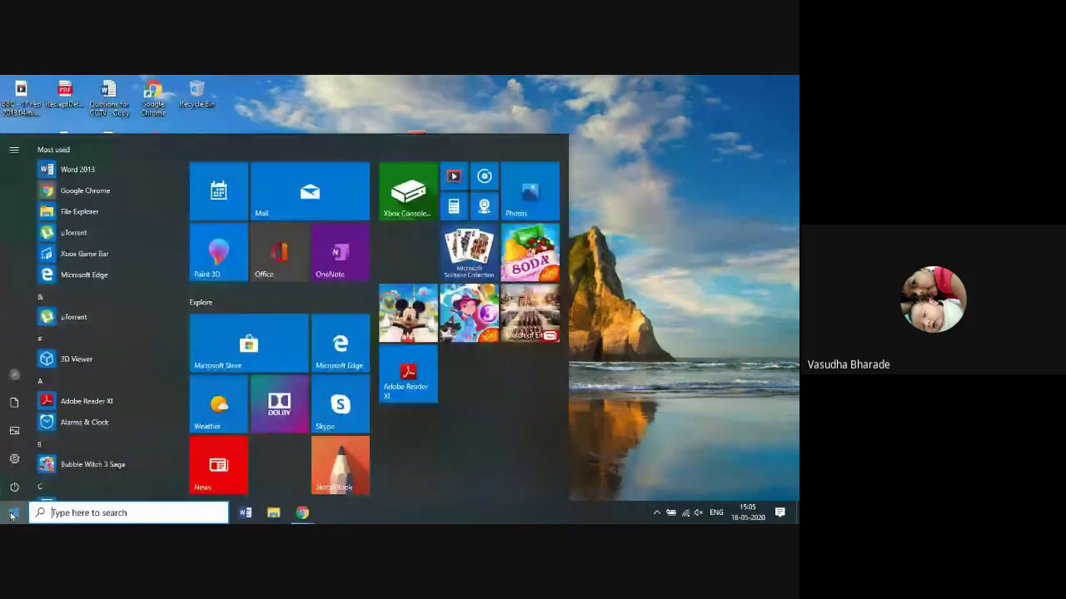
left_click(78, 170)
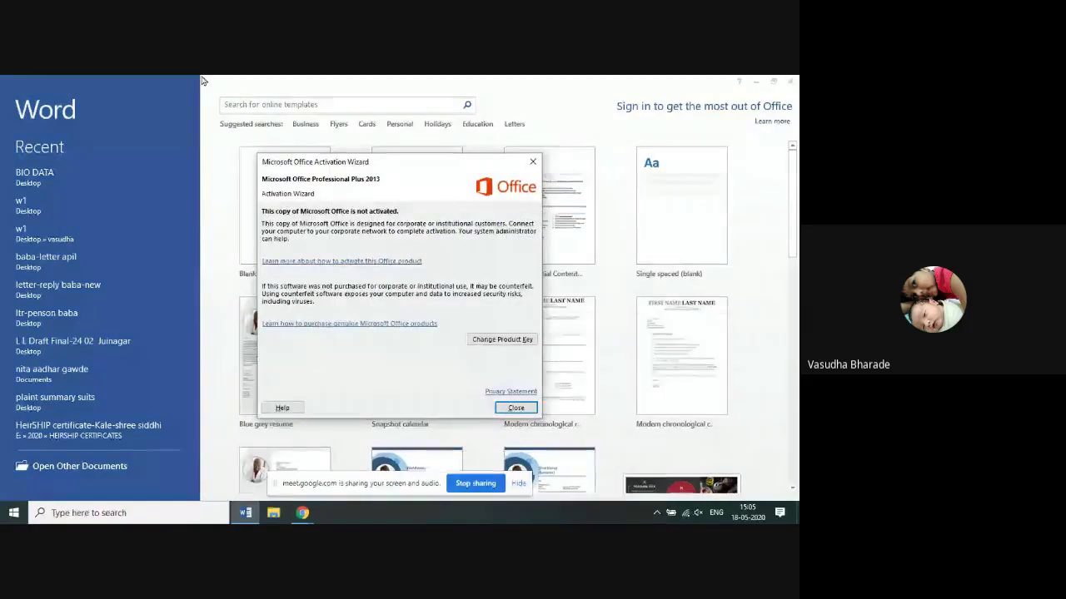
left_click(533, 162)
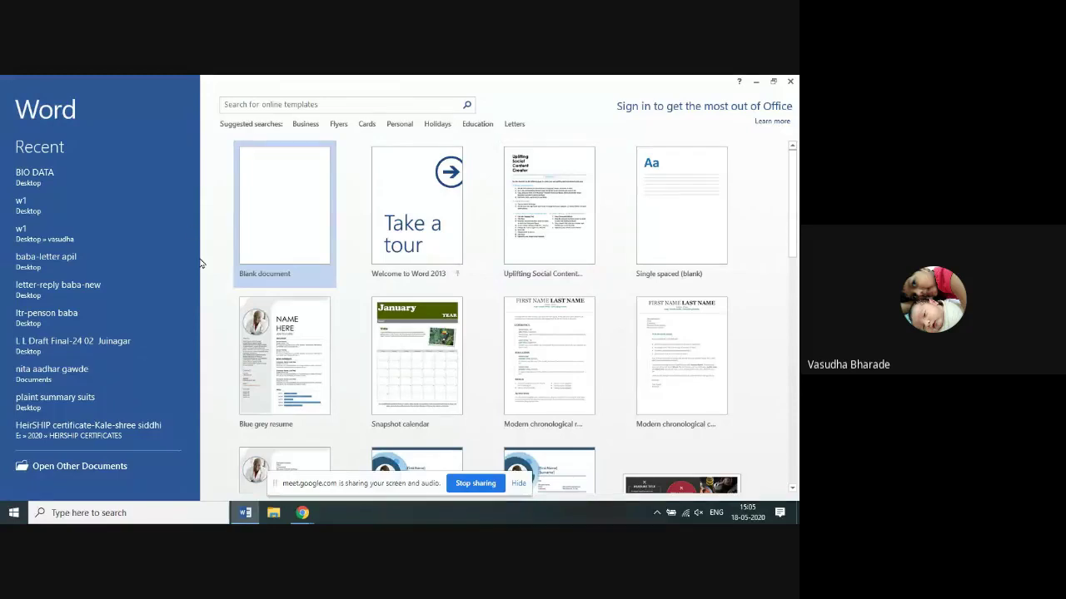
Search the online templates for "uplifting social content creator" and create a document from the Uplifting Social Content Creator template
left_click(269, 104)
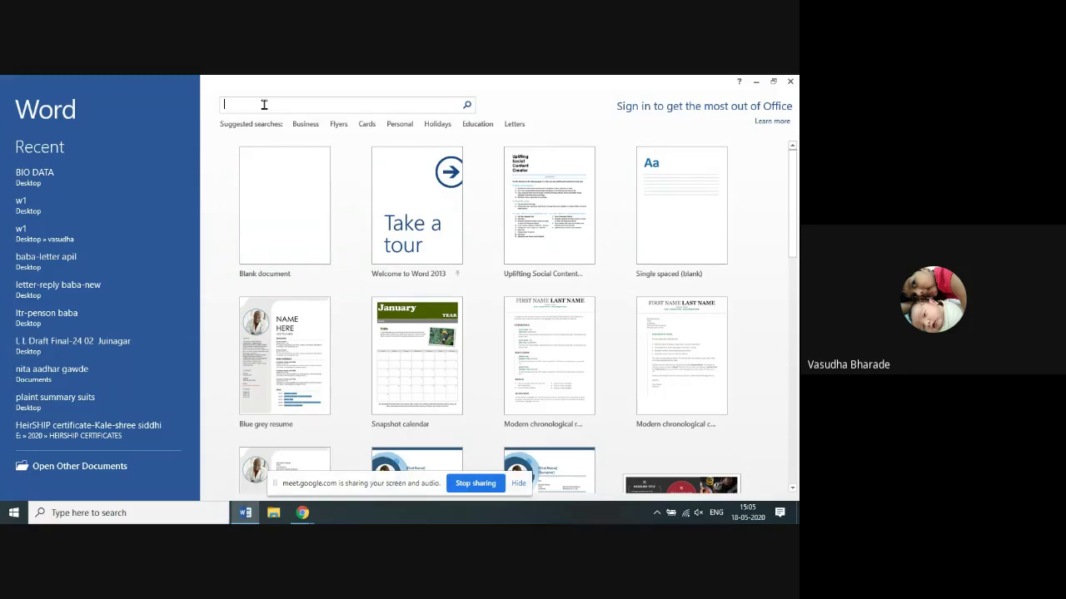
type("p")
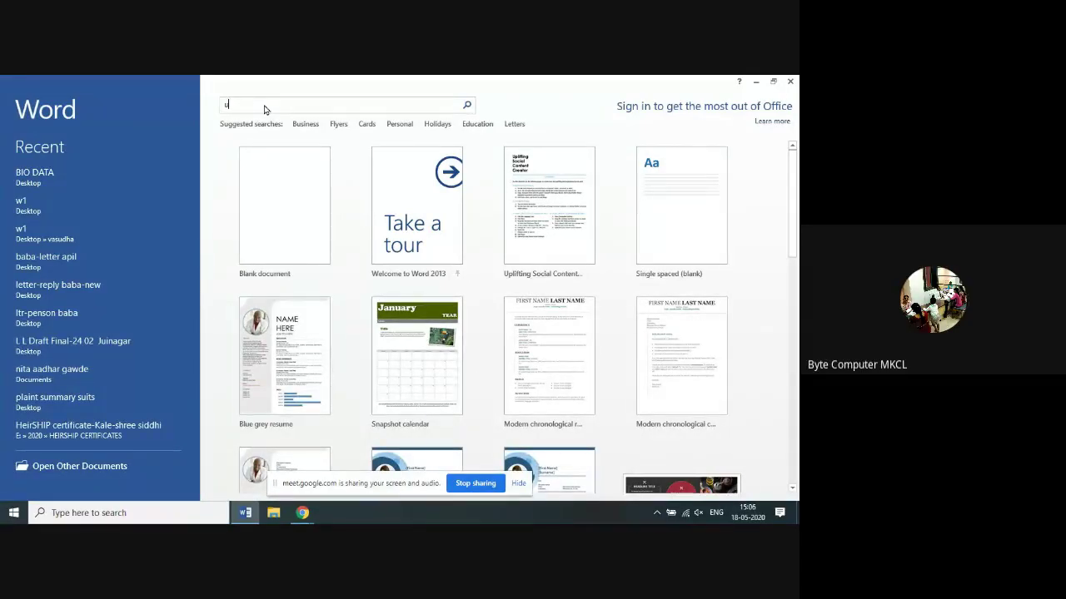
type("plifting")
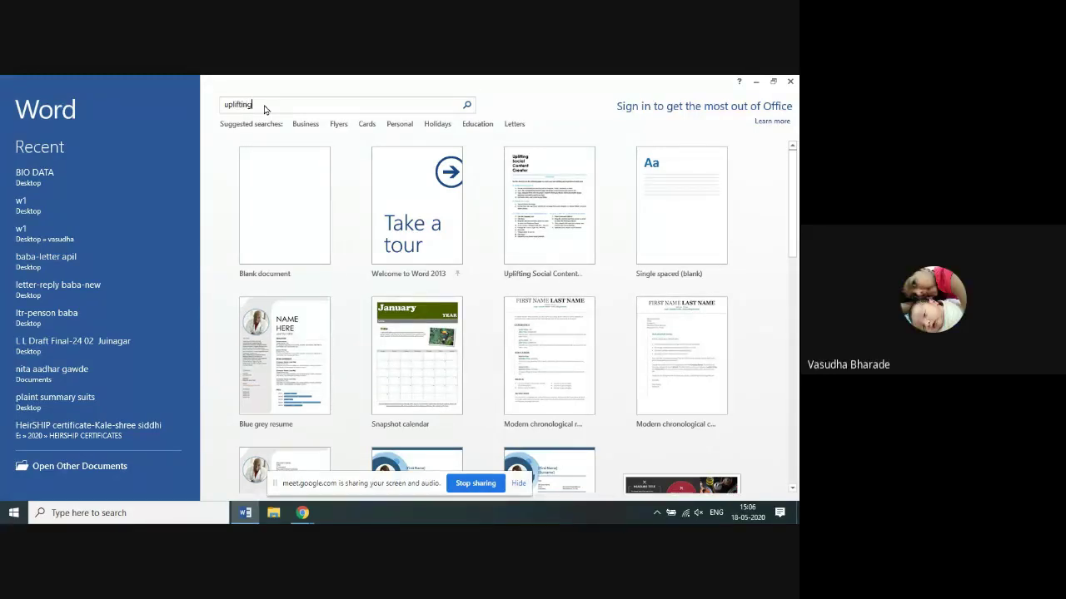
type(" social")
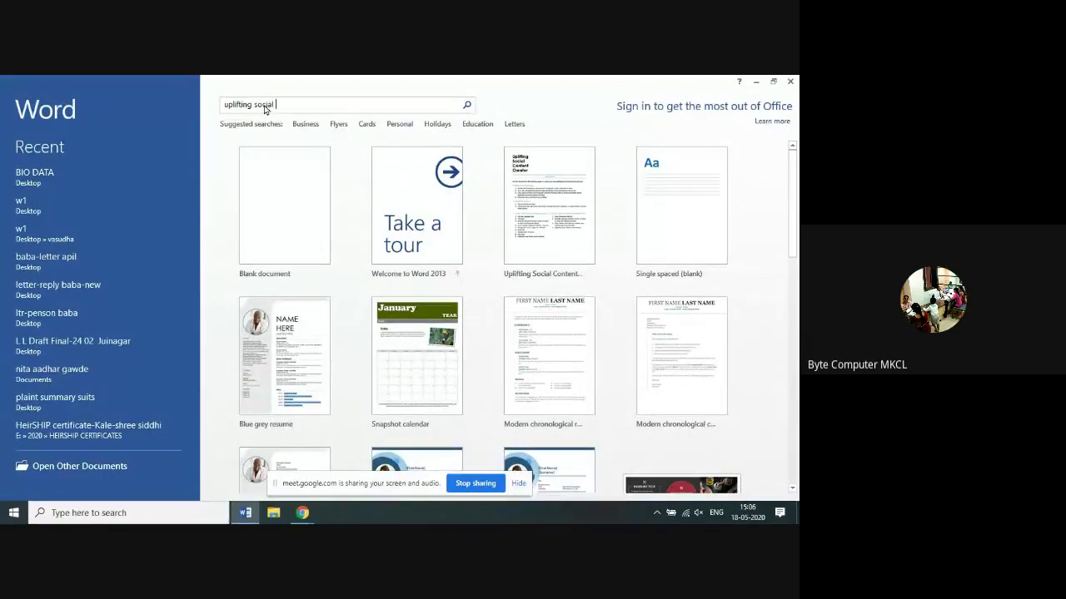
type(" cont")
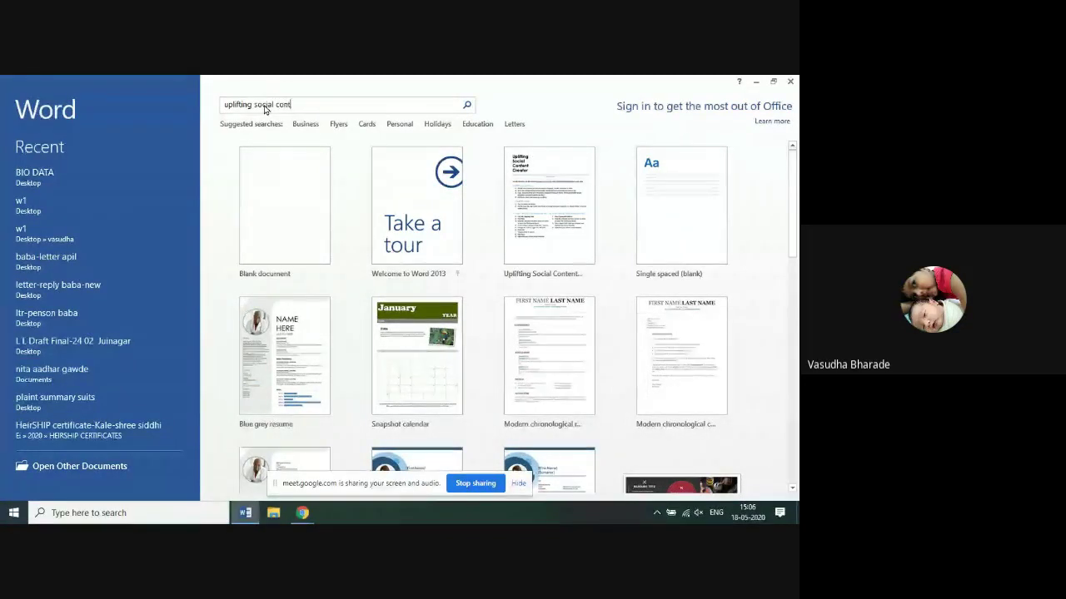
type("ent")
type(" c")
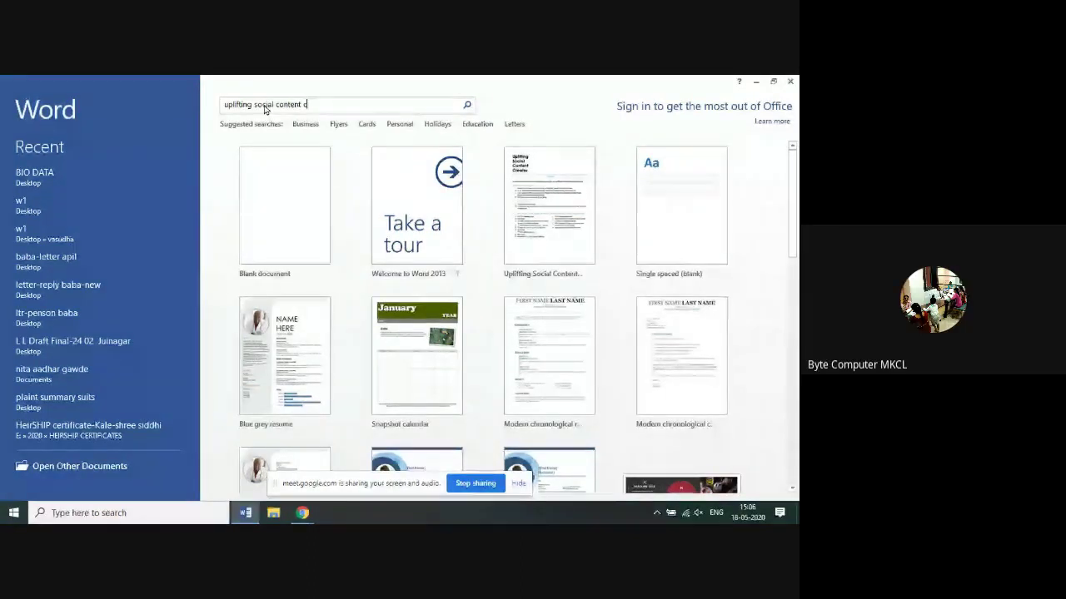
type("reator")
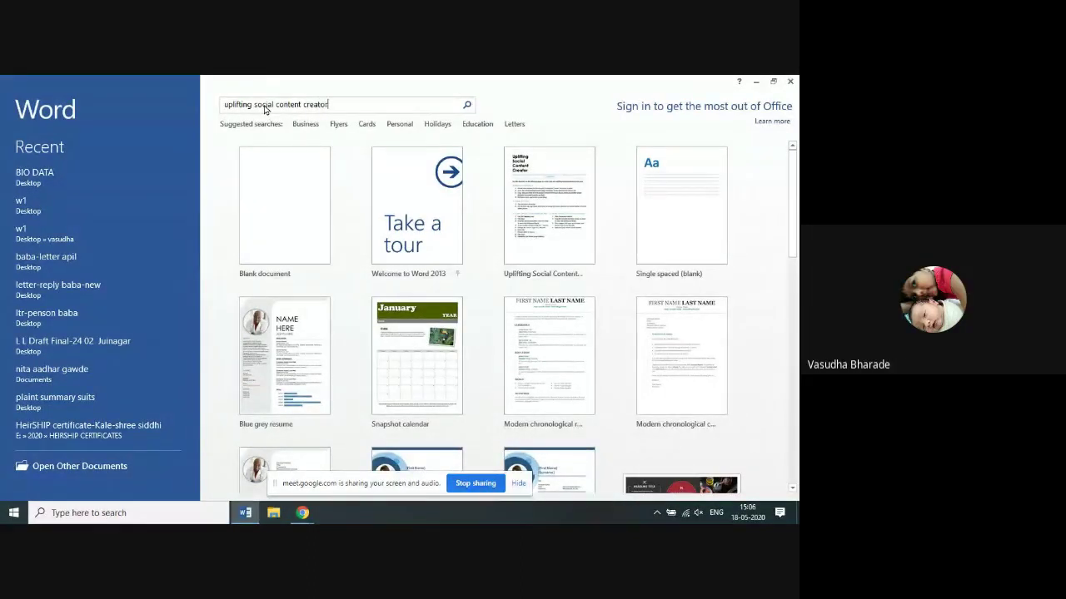
left_click(467, 106)
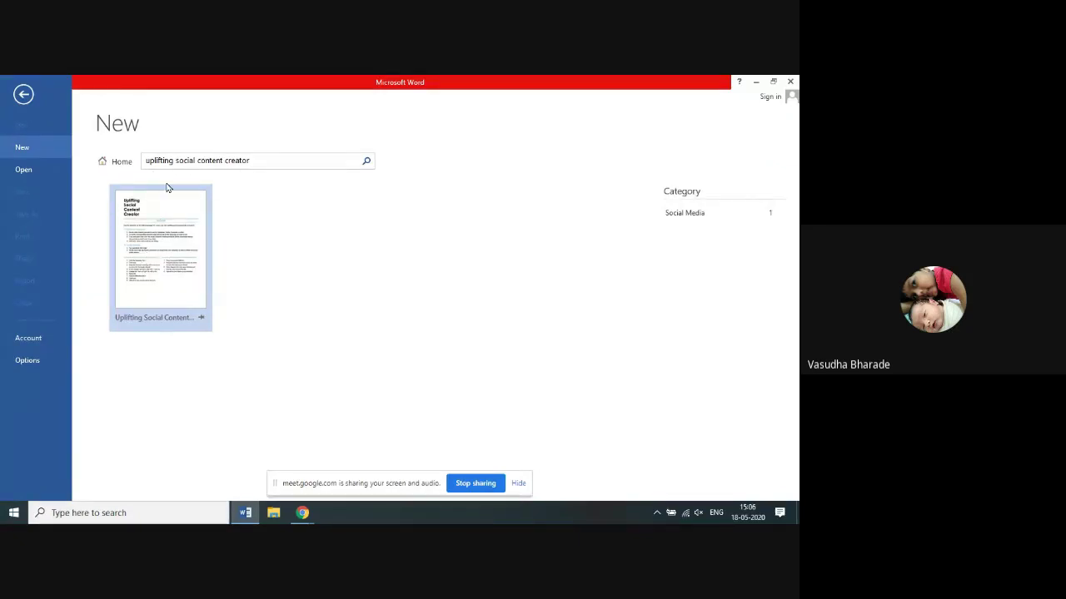
left_click(167, 251)
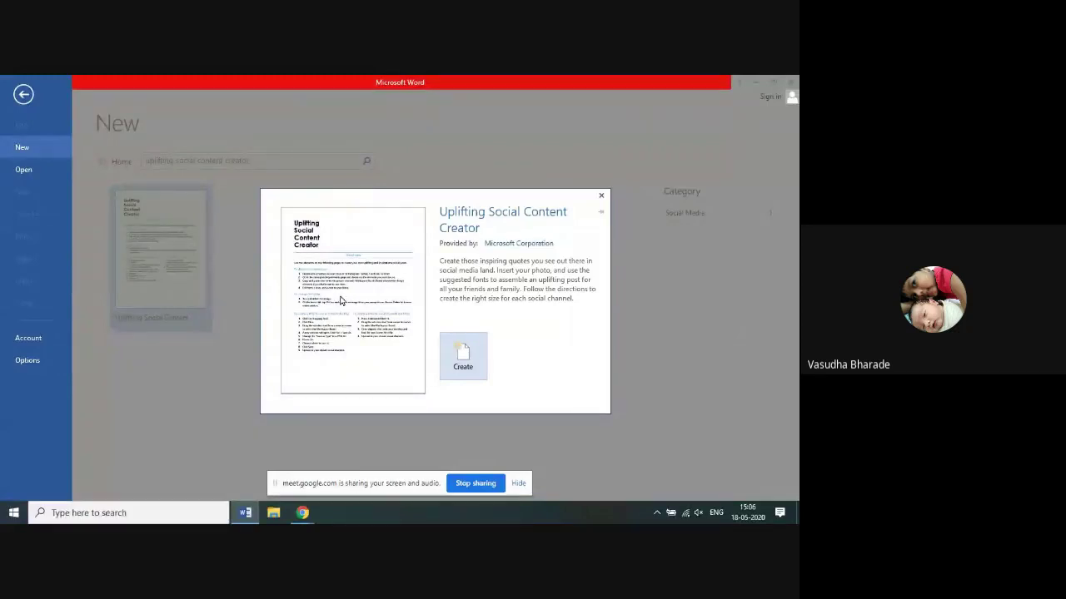
left_click(463, 363)
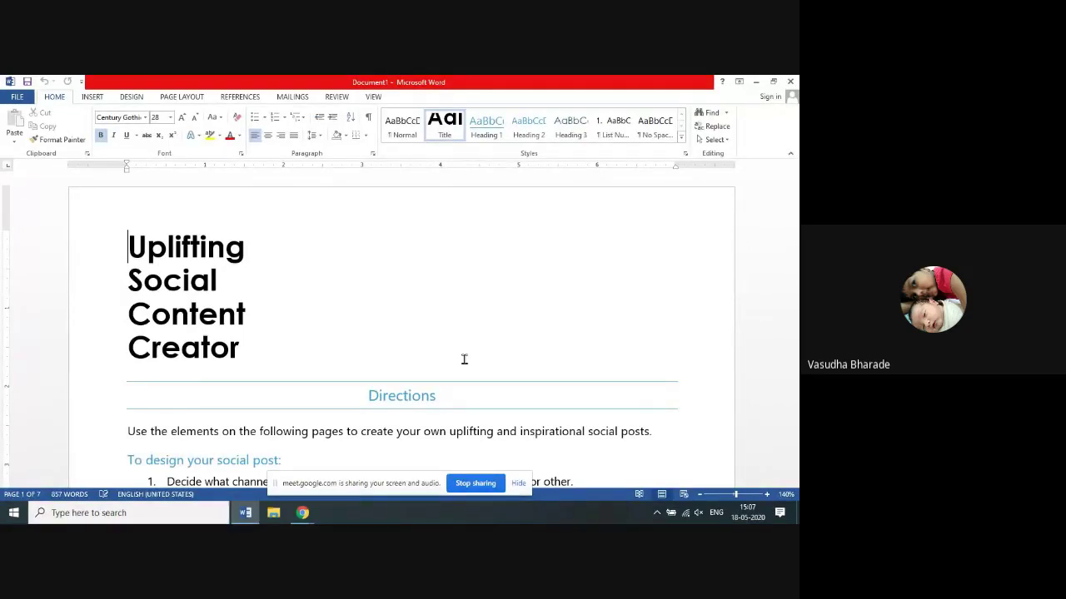
Look through the template's directions, design elements and the workspace boards for Instagram and Twitter
scroll(428, 326, "down", 5)
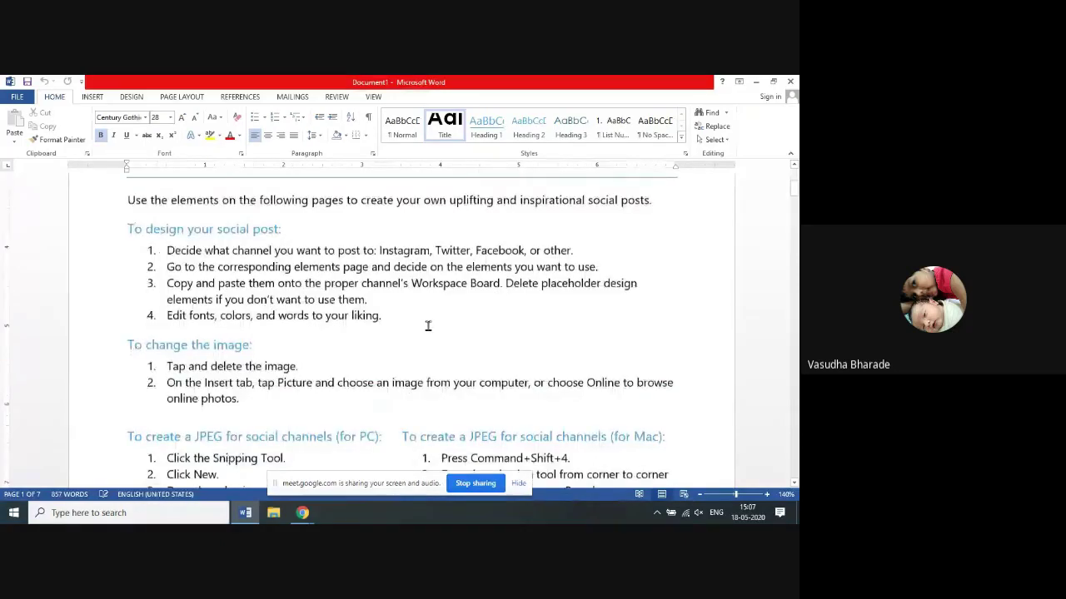
scroll(427, 325, "up", 5)
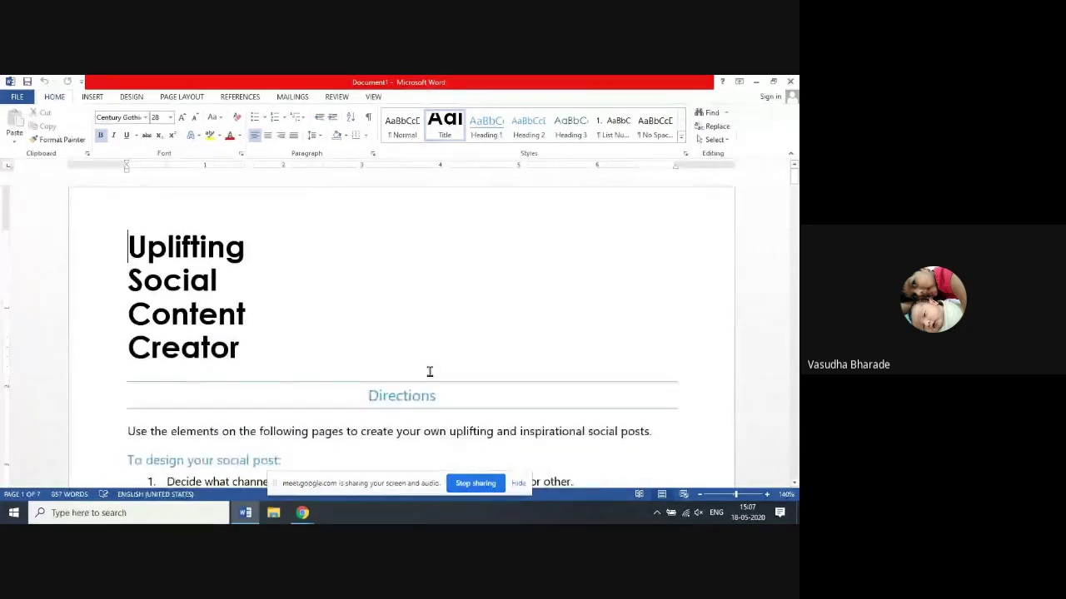
left_click(221, 303)
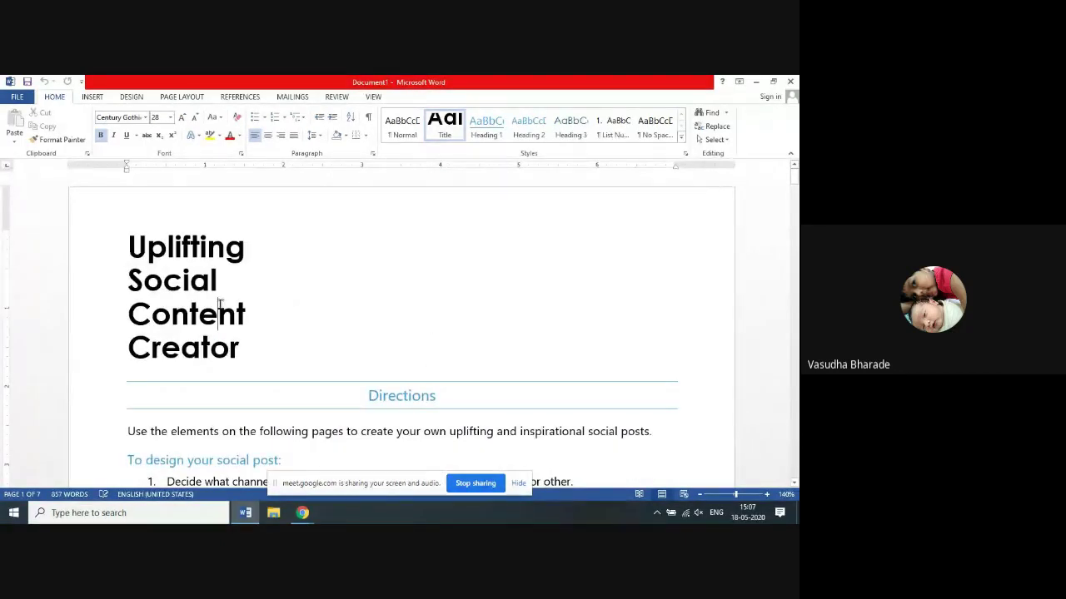
left_click(411, 400)
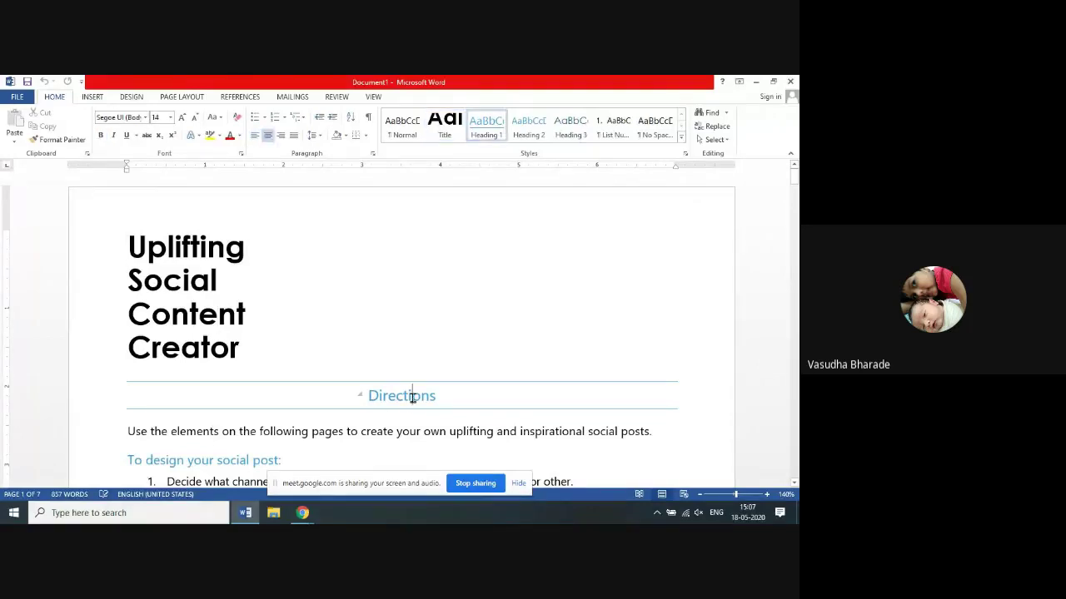
scroll(413, 400, "down", 5)
scroll(412, 399, "down", 5)
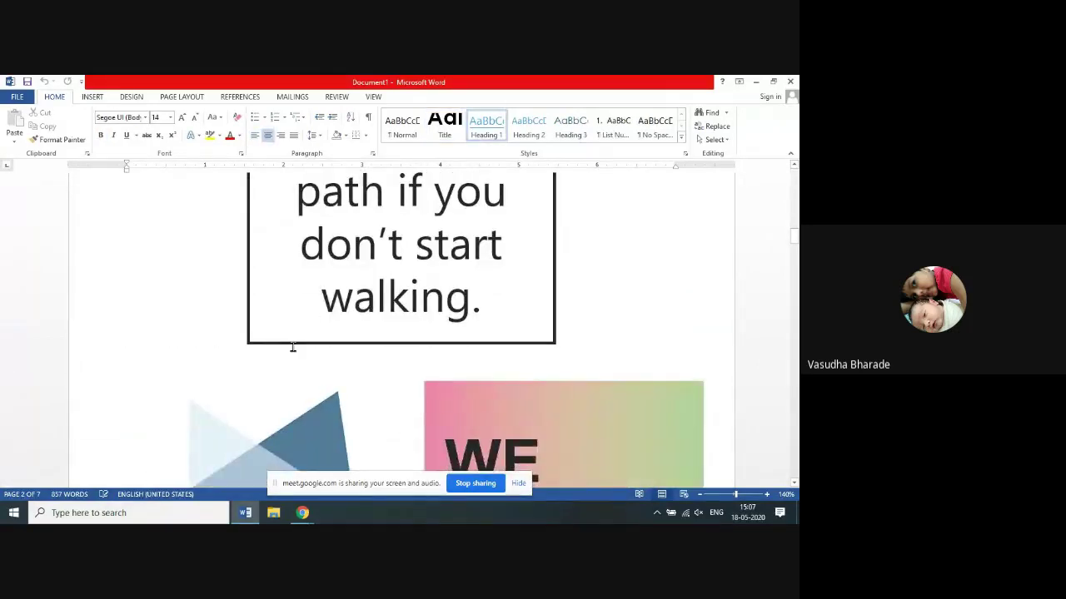
scroll(496, 405, "up", 3)
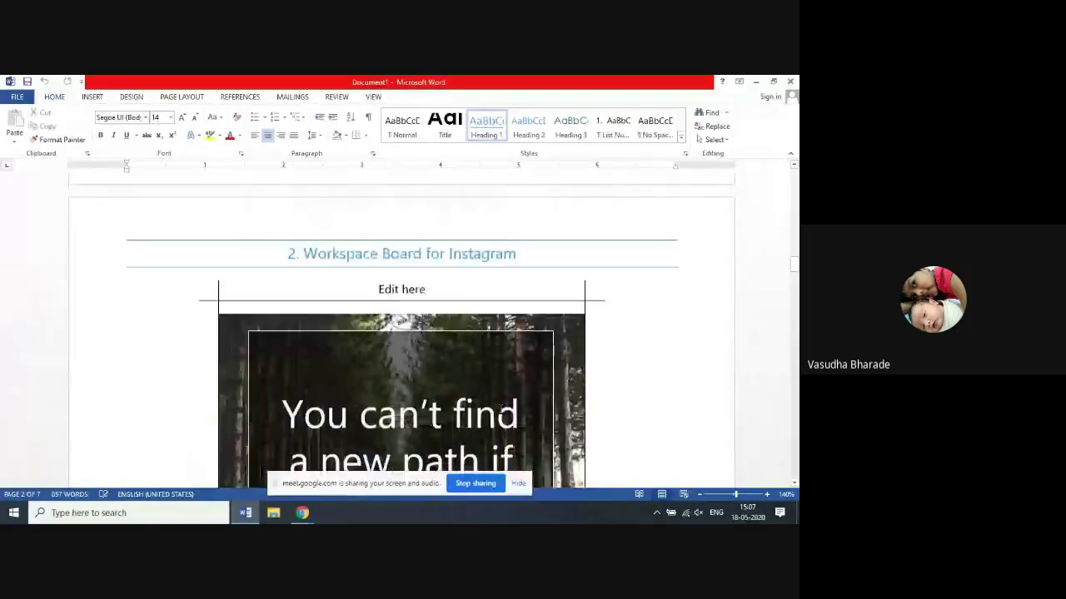
scroll(499, 405, "down", 15)
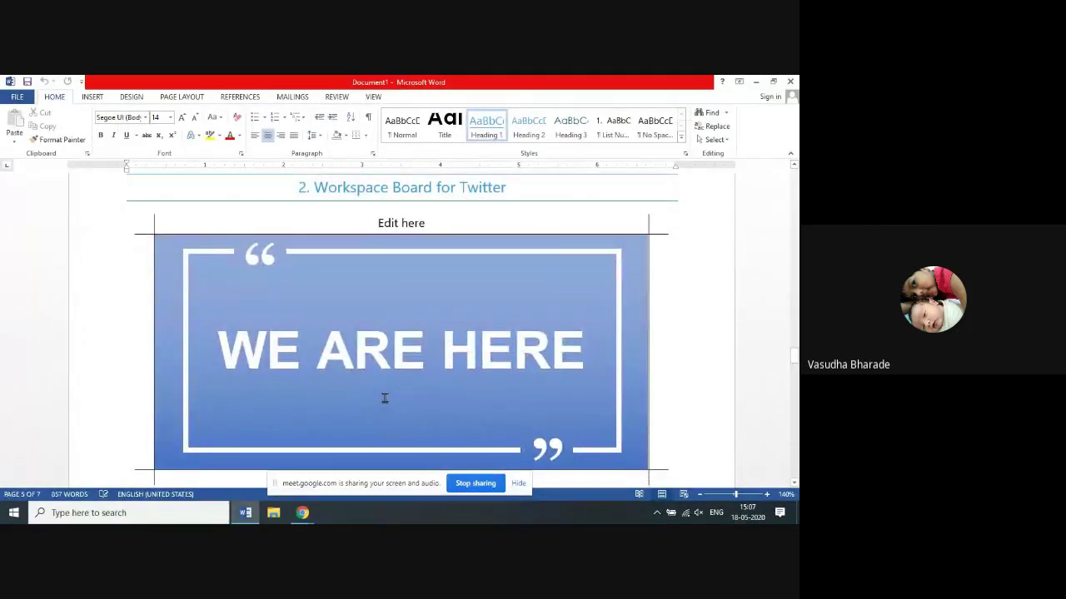
scroll(384, 399, "up", 15)
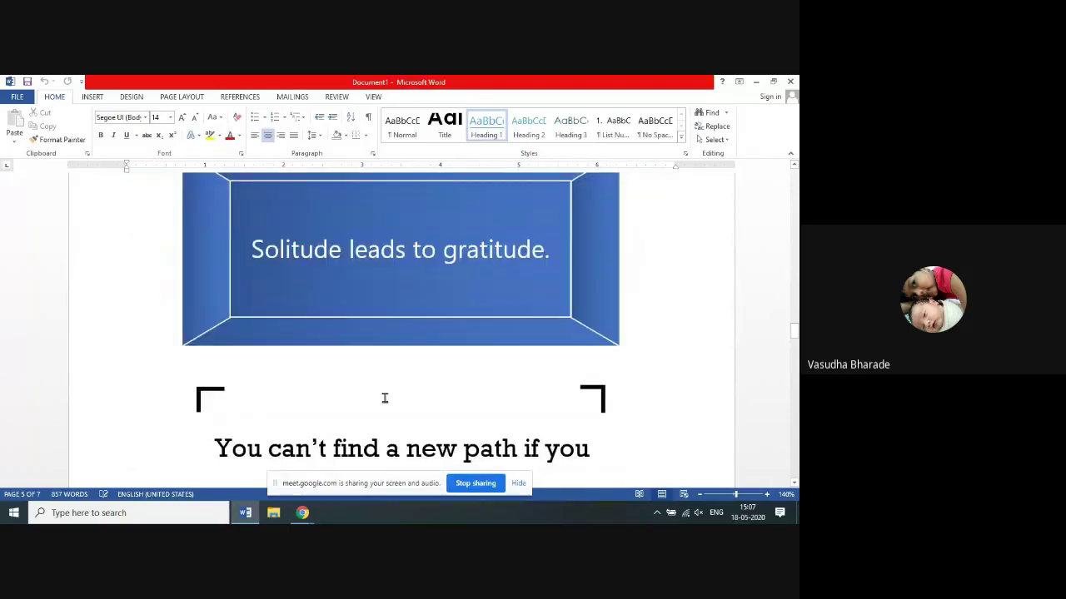
scroll(385, 399, "down", 8)
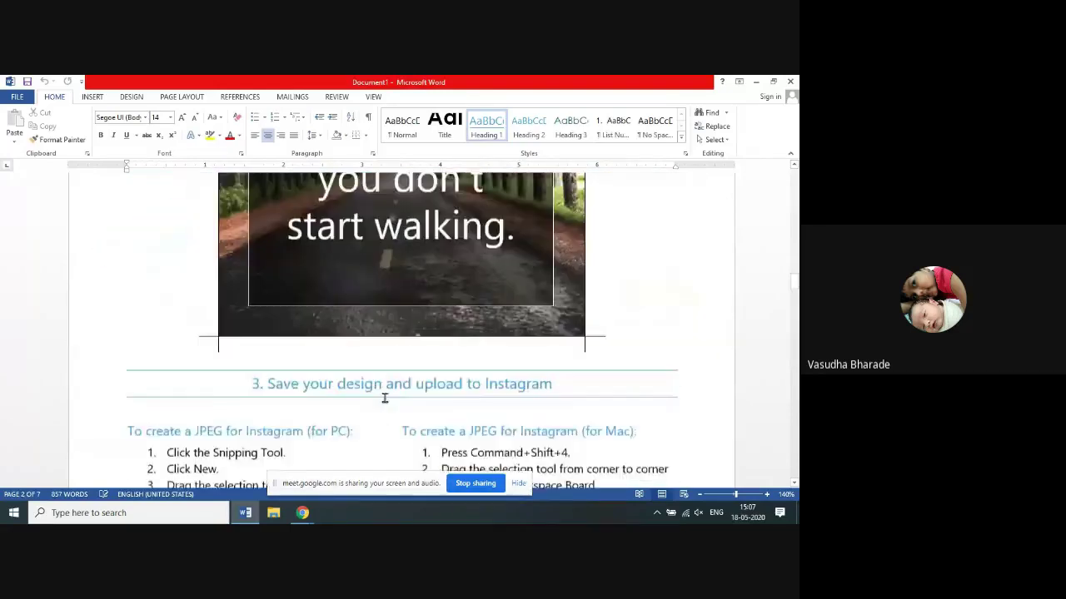
Delete the forest background picture and the grey quote box from the Workspace Board for Instagram
scroll(384, 398, "up", 5)
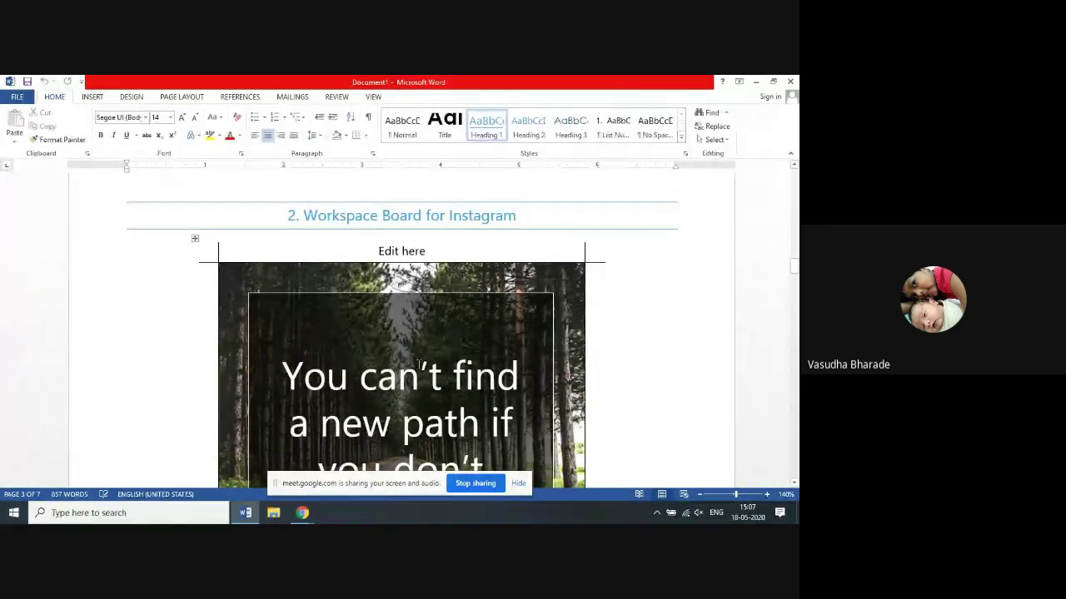
left_click(450, 267)
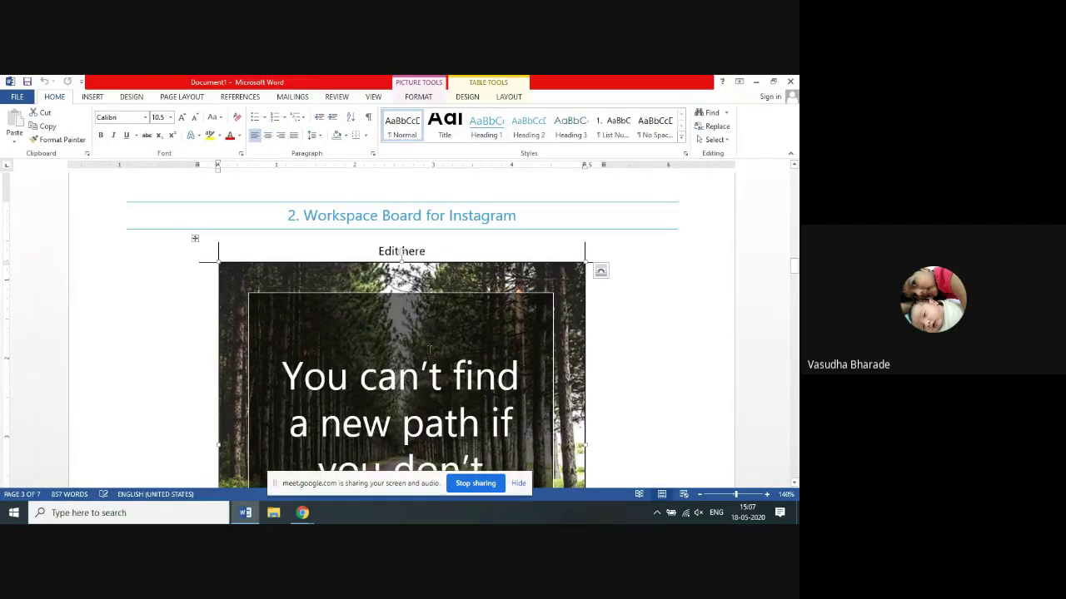
scroll(430, 354, "down", 5)
scroll(430, 354, "up", 5)
key("Delete")
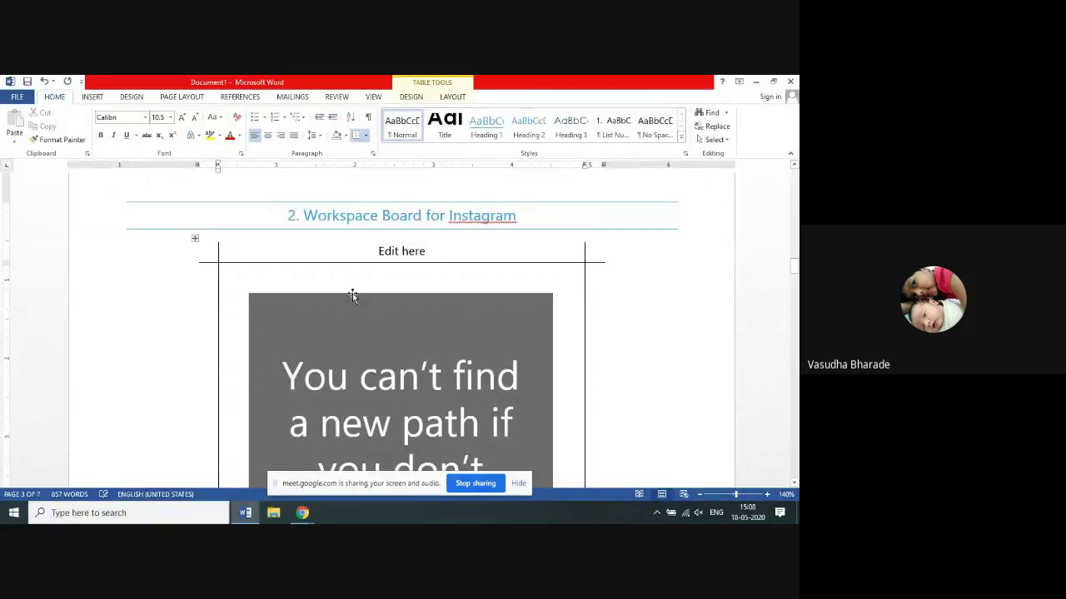
left_click(353, 294)
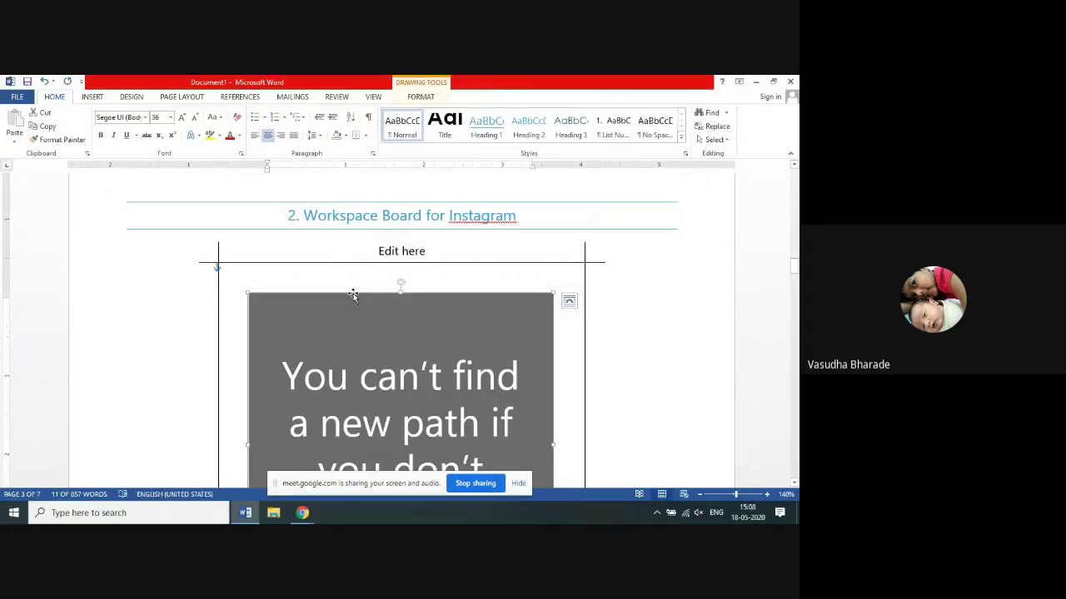
key("Delete")
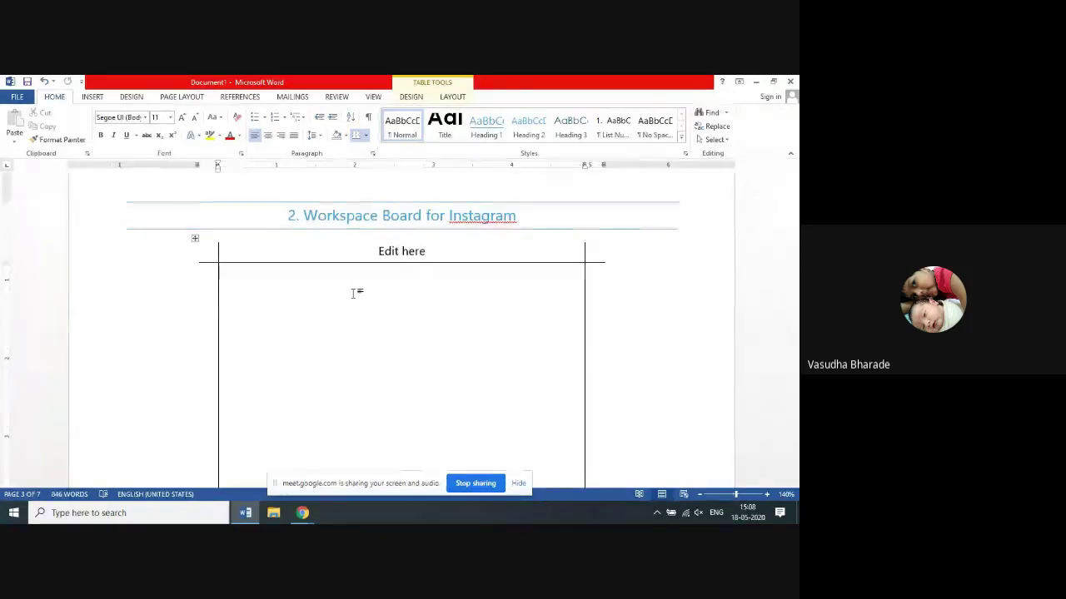
Search Bing's online pictures for "hotel mangement" to fill the Instagram board
left_click(92, 97)
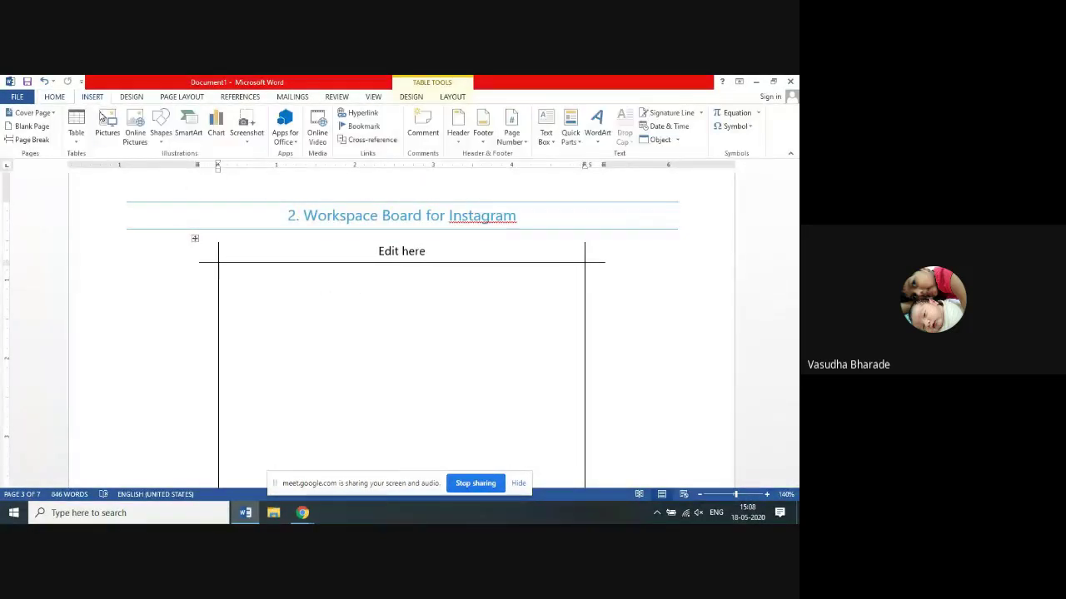
left_click(136, 135)
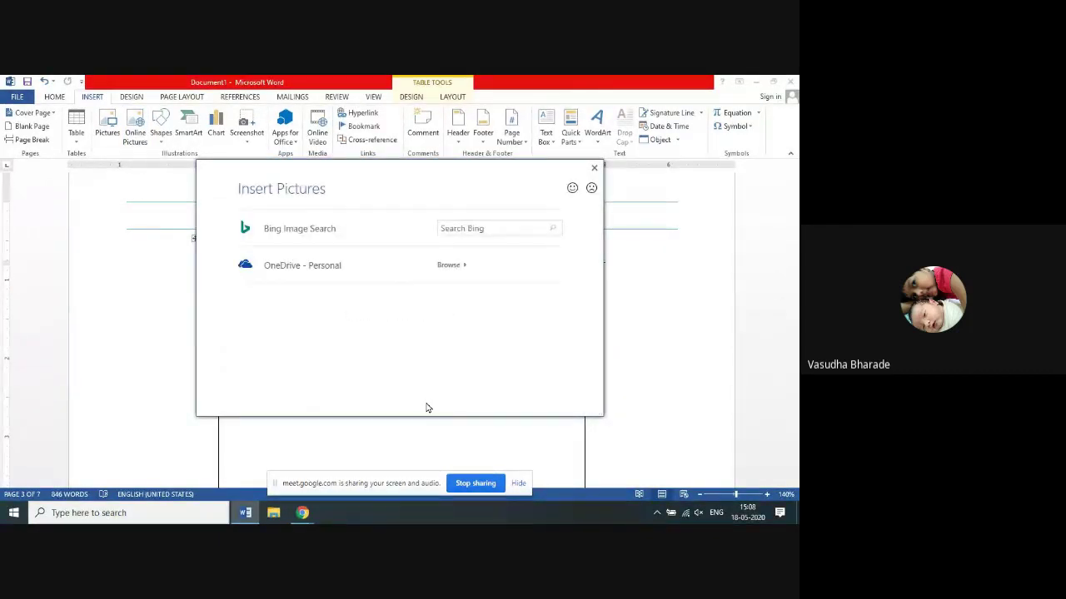
left_click(504, 228)
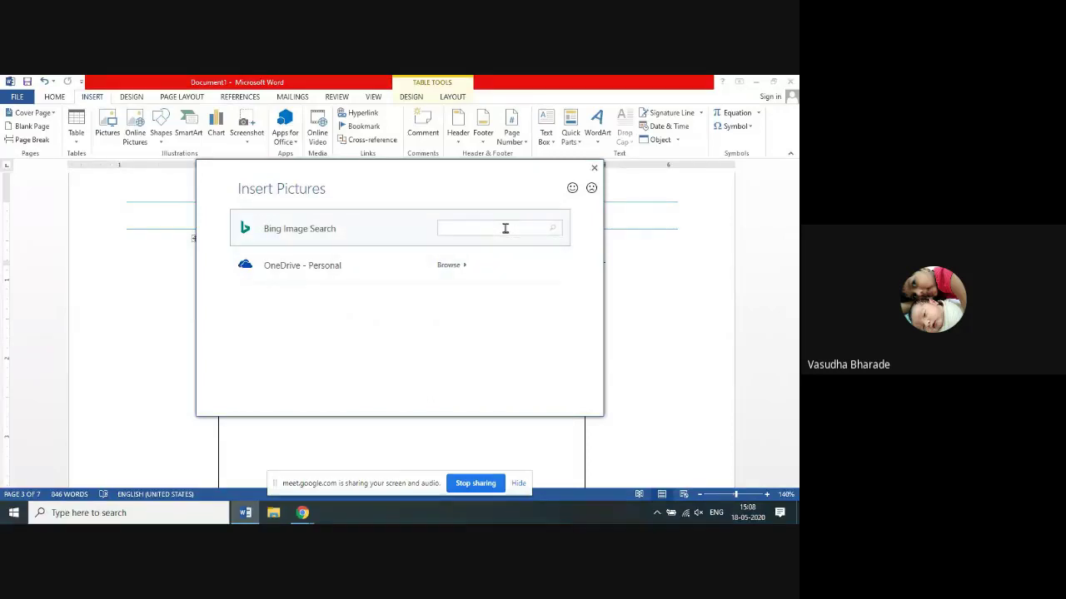
type("hotel")
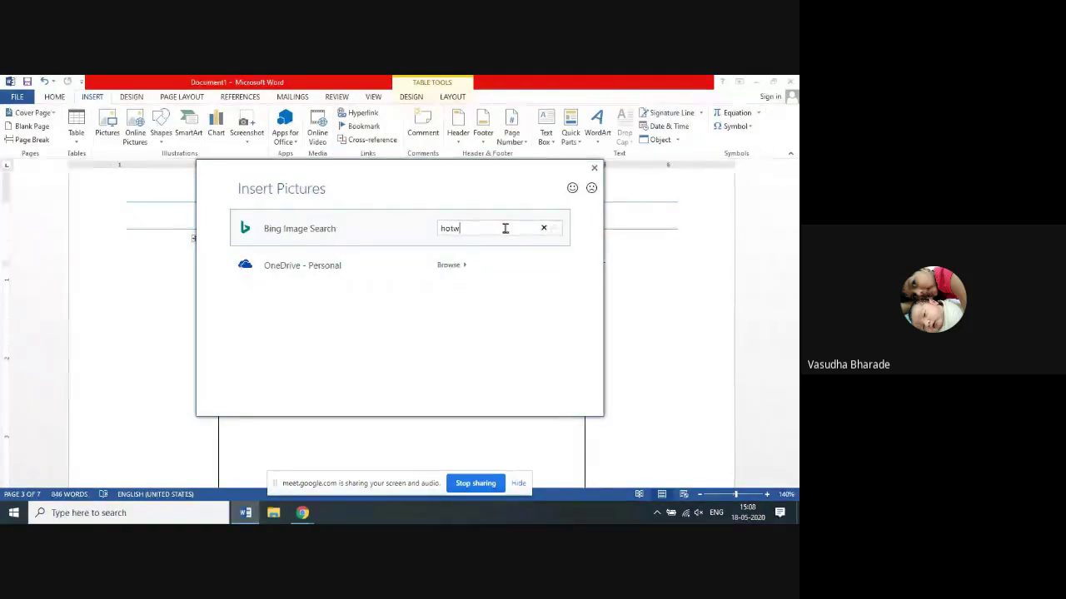
key("BackSpace")
key("BackSpace")
type("el")
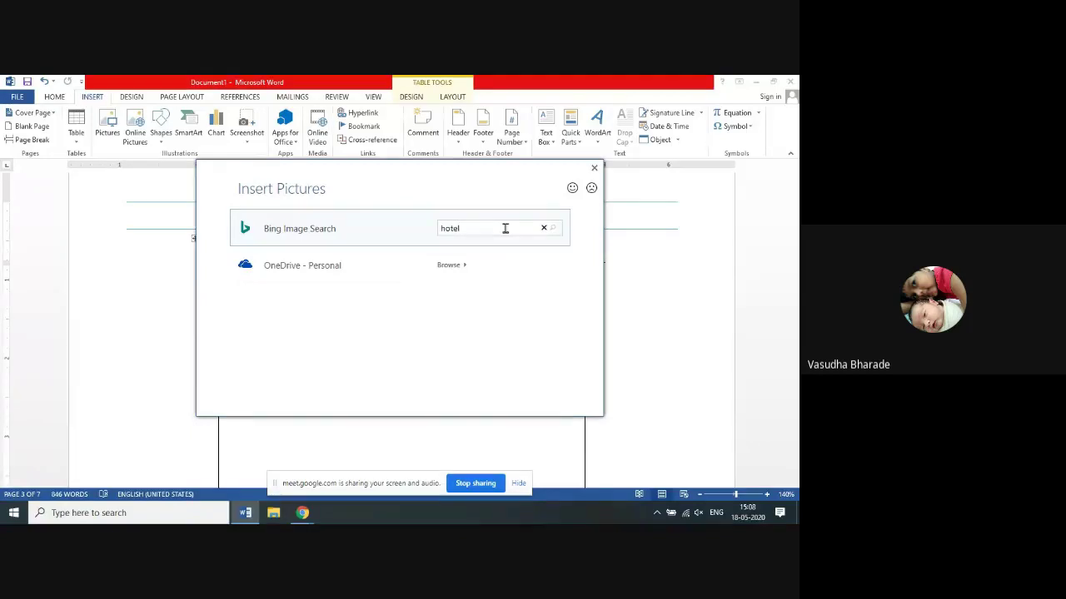
type(" mangement")
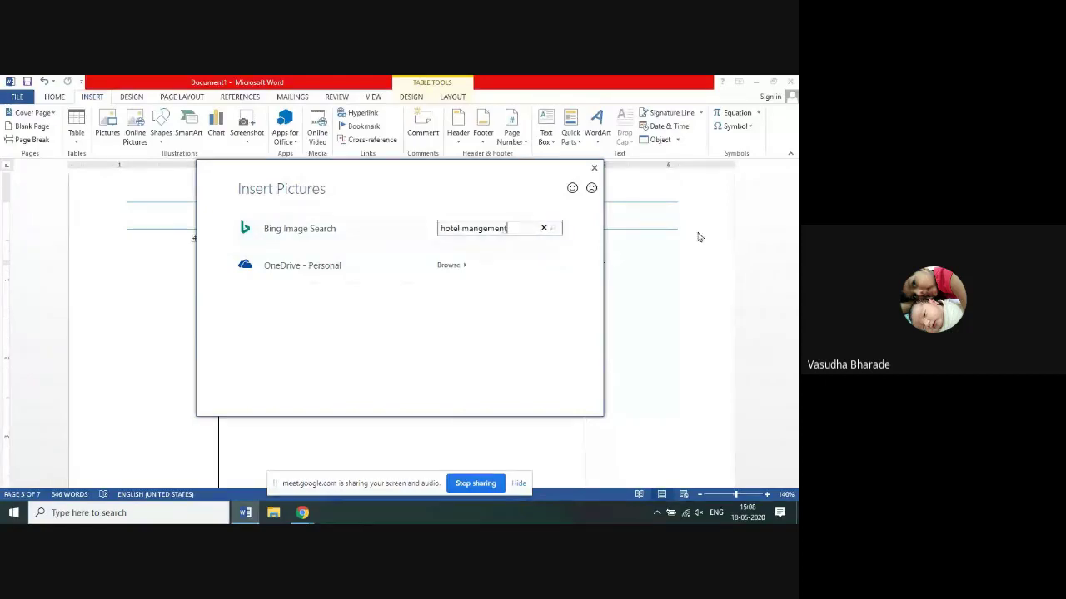
left_click(557, 231)
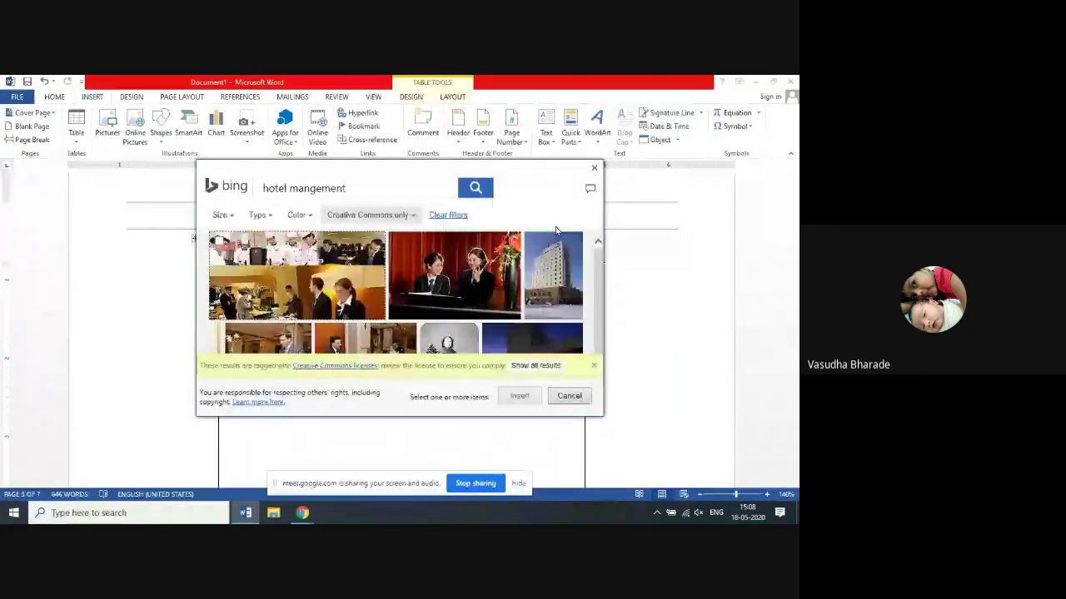
Try to insert the search result showing people dining at a long table into the Instagram board
mouse_move(565, 265)
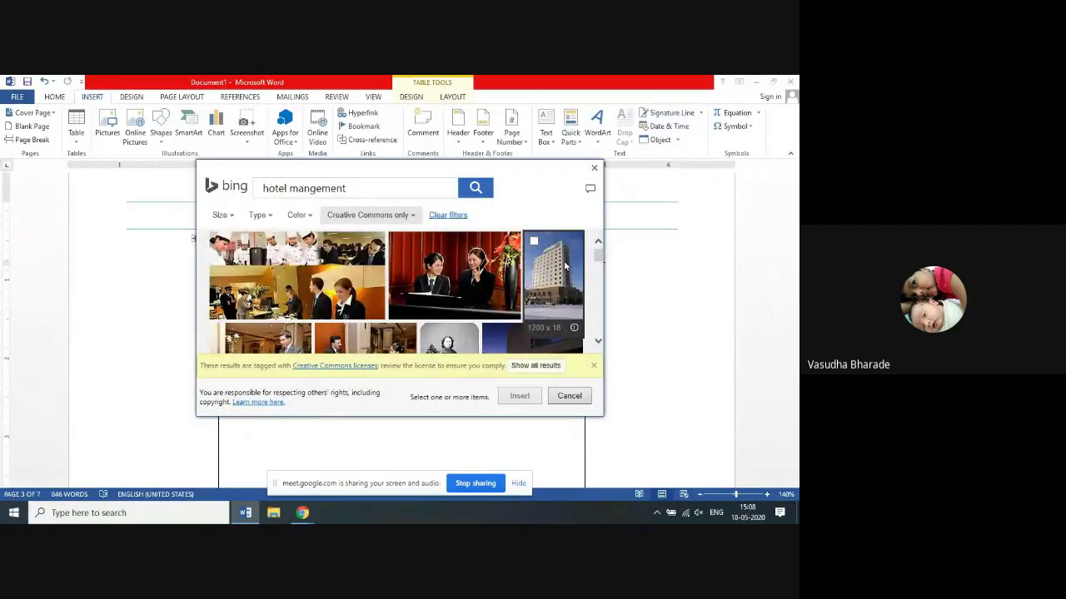
left_click_drag(600, 263, 601, 306)
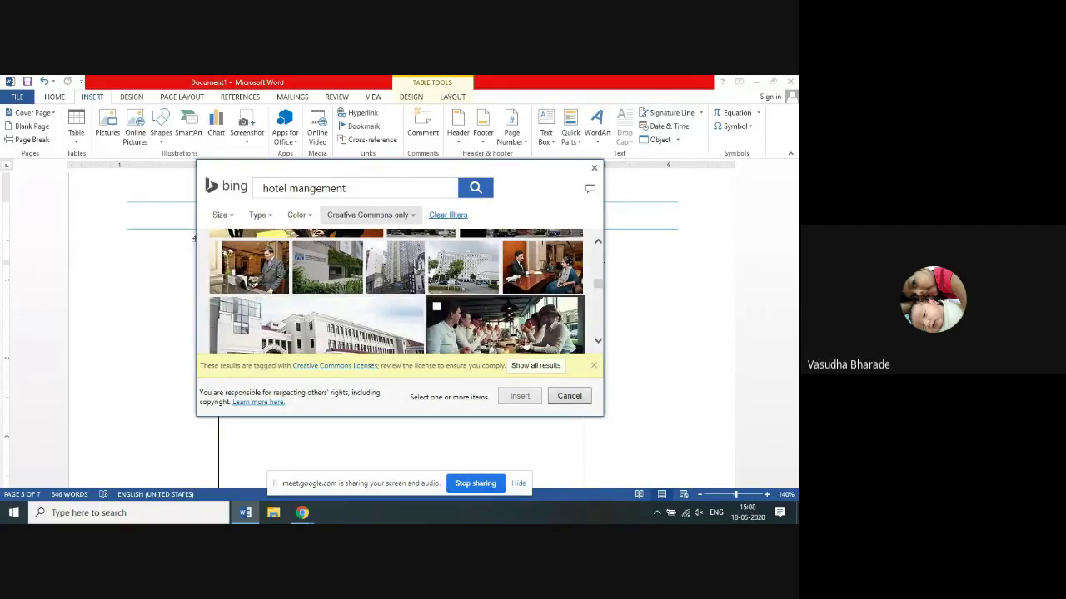
left_click(523, 343)
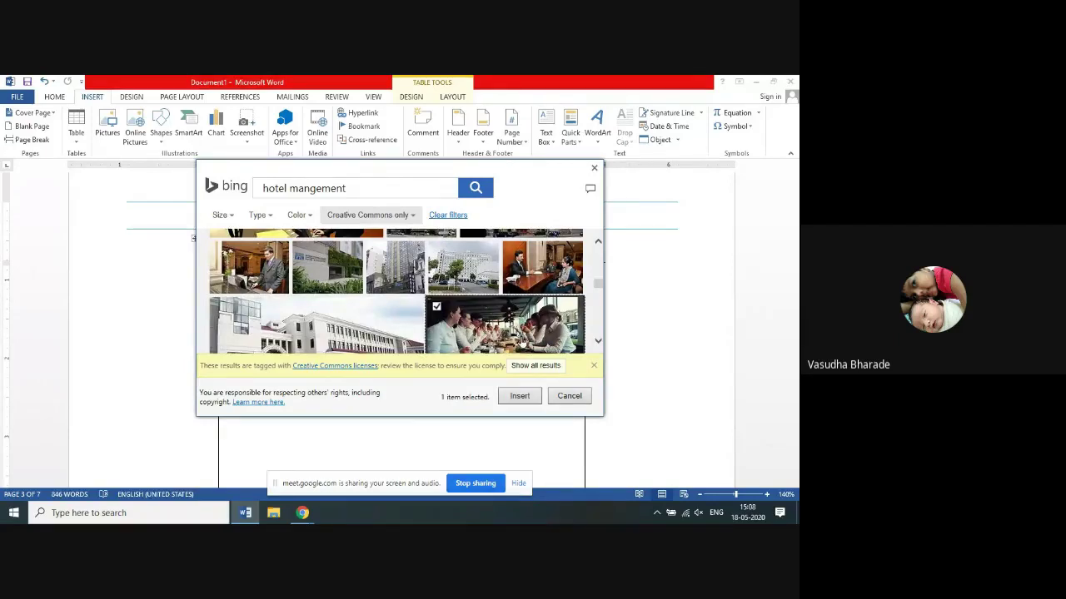
left_click(519, 396)
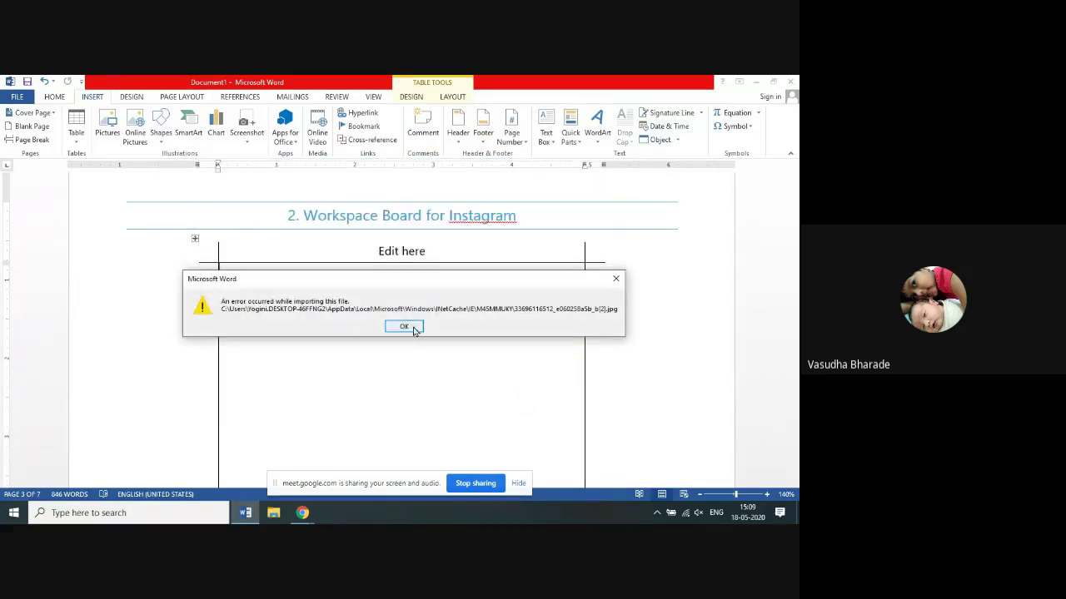
left_click(408, 326)
Search Bing's online pictures for "hotel" and insert the hotel lobby picture into the Instagram board
left_click(135, 136)
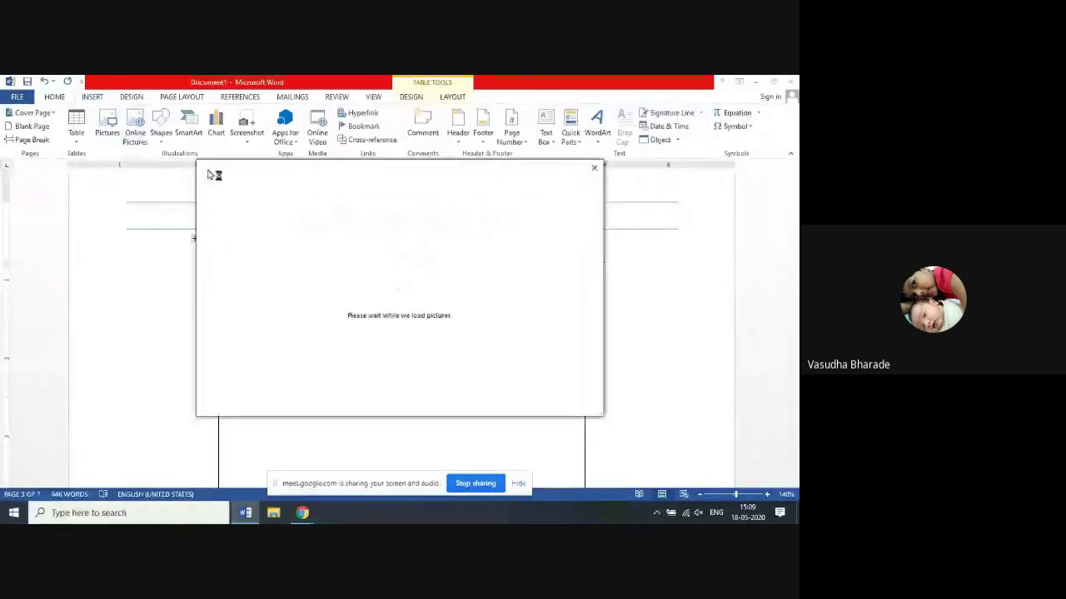
left_click(481, 226)
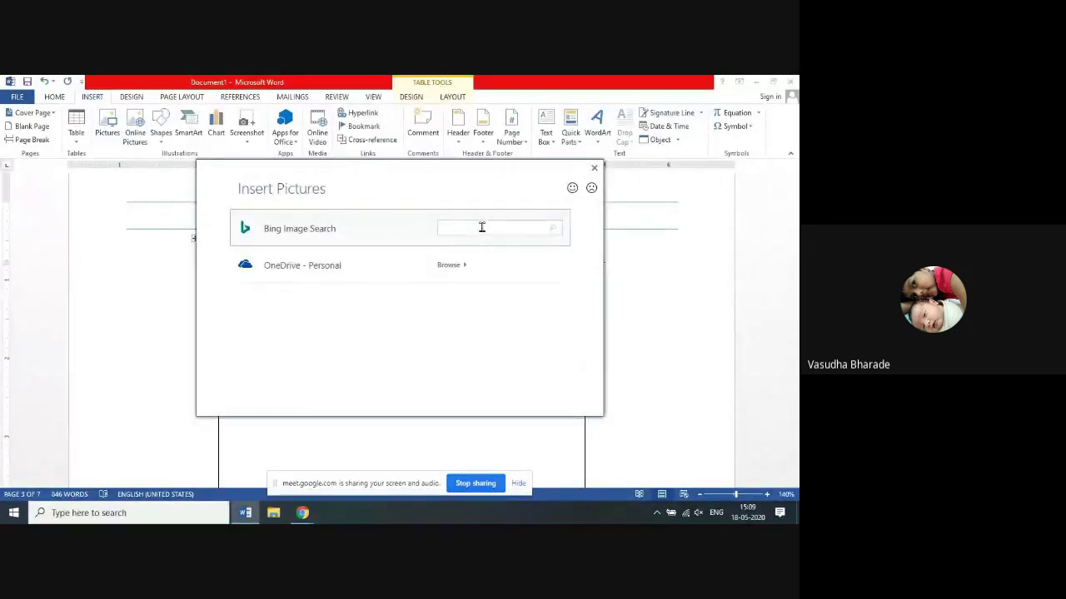
type("hotel")
left_click(557, 229)
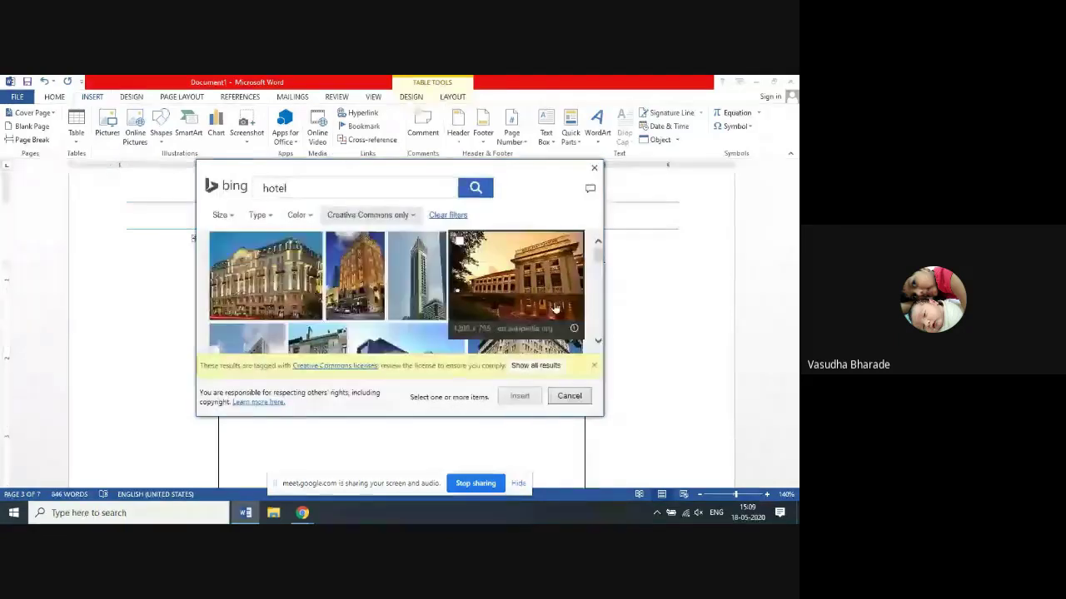
left_click_drag(597, 250, 598, 315)
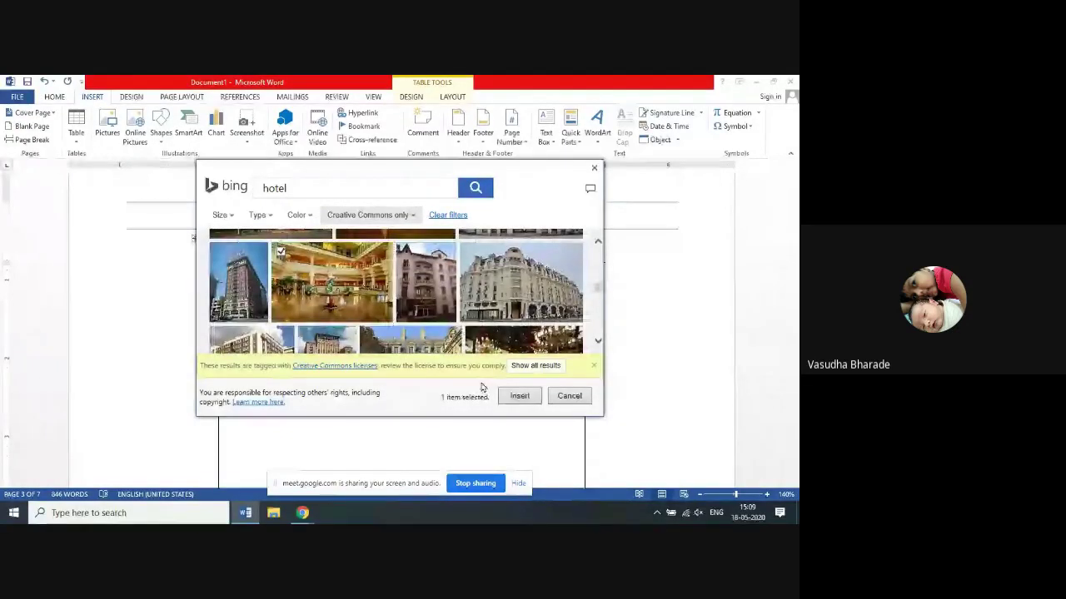
key("Escape")
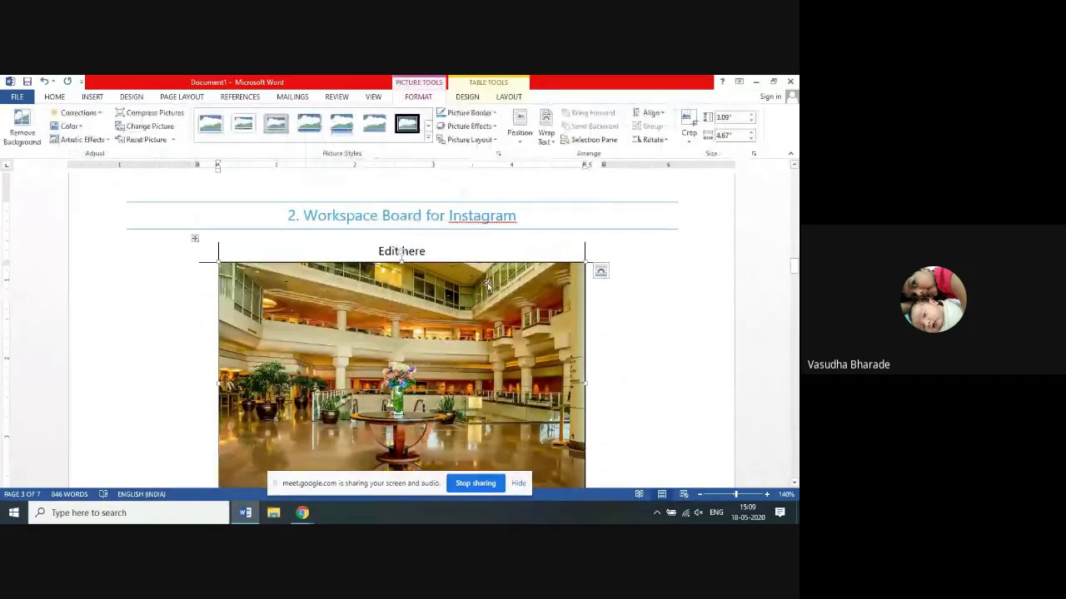
Stretch the hotel lobby picture to about 4.69" high and 5.57" wide so it fills the Instagram board
scroll(487, 285, "down", 10)
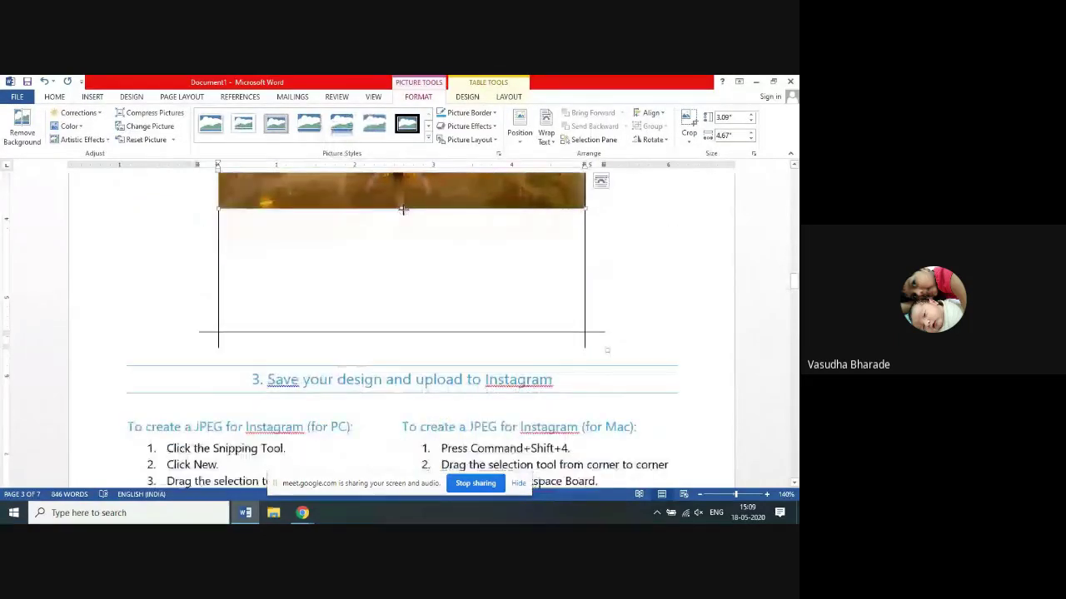
left_click_drag(404, 245, 398, 338)
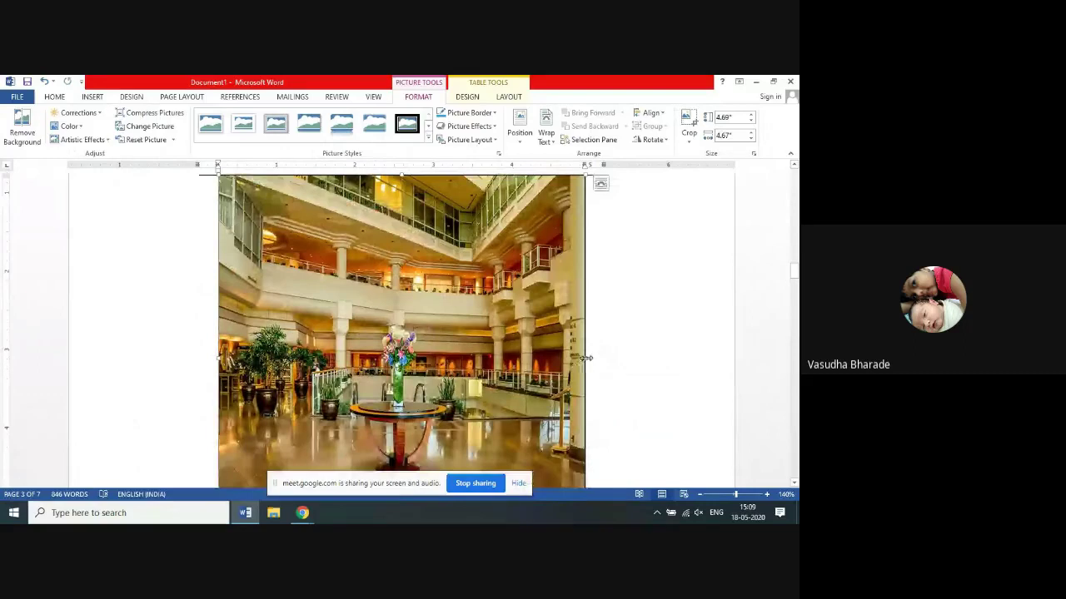
left_click_drag(586, 358, 619, 358)
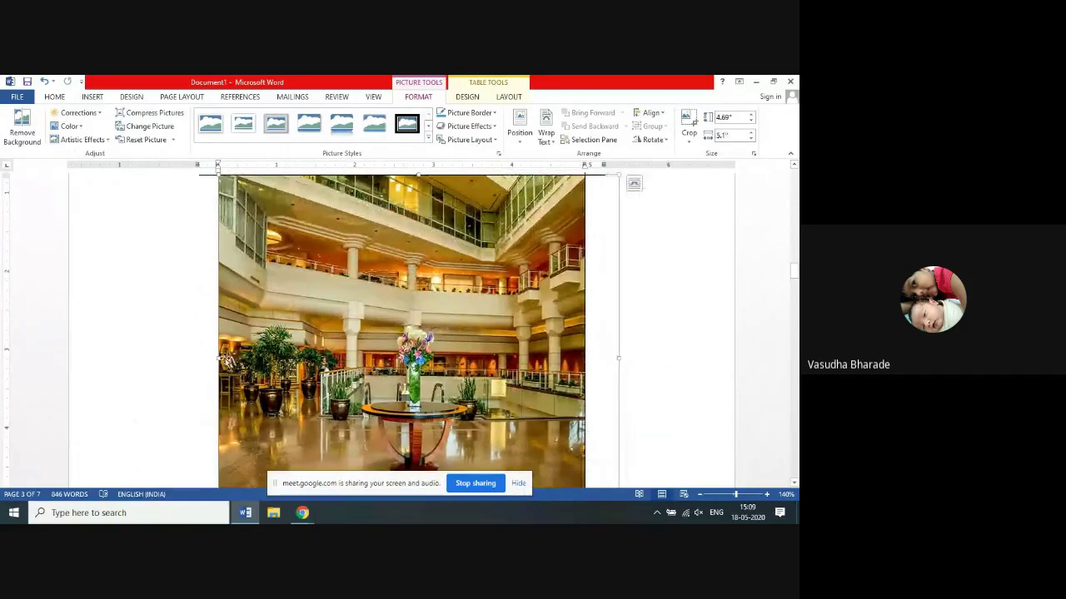
left_click_drag(219, 358, 180, 356)
scroll(341, 374, "up", 8)
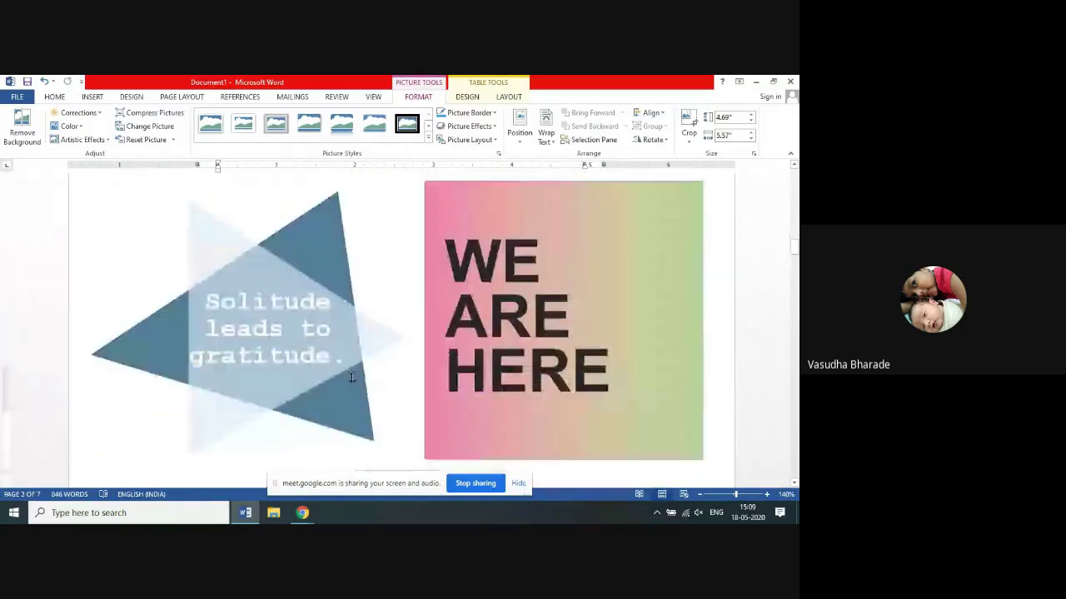
scroll(352, 377, "down", 8)
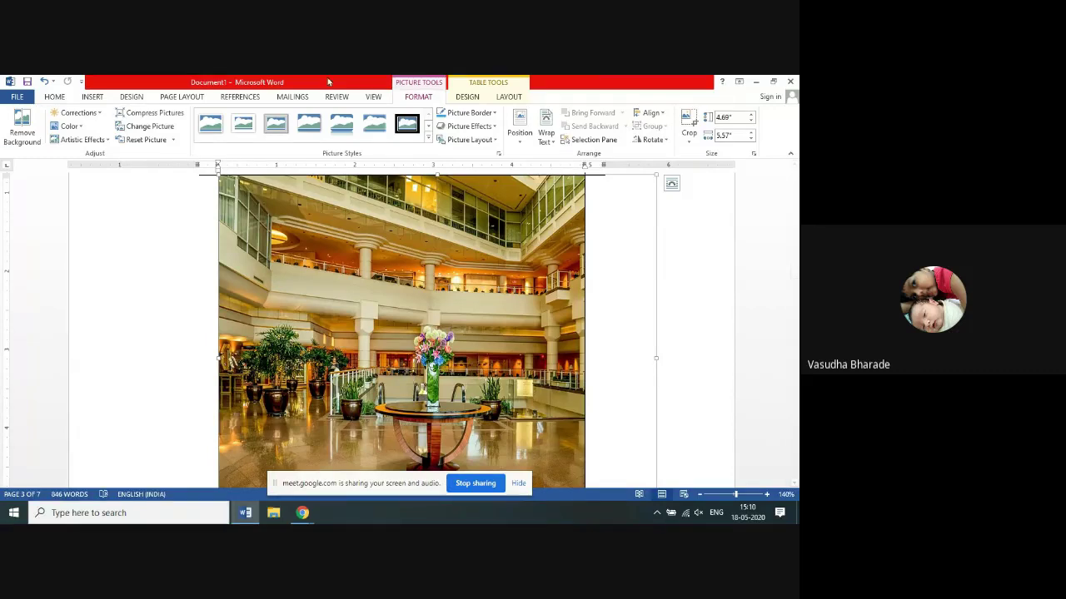
Draw a text box about 1.17" high and 2.02" wide over the upper-left area of the lobby picture
left_click(92, 98)
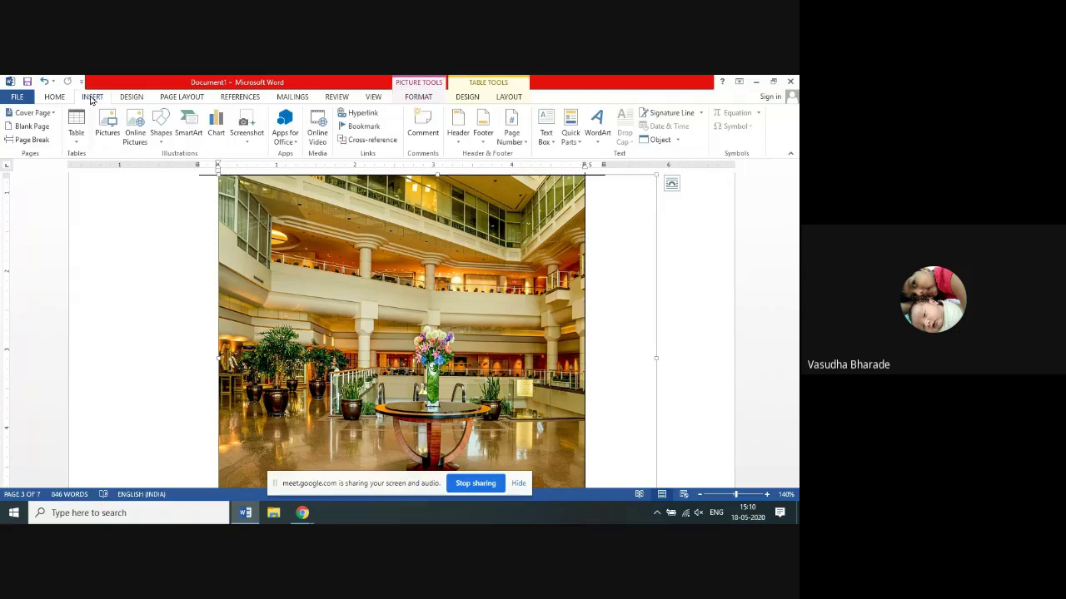
left_click(546, 135)
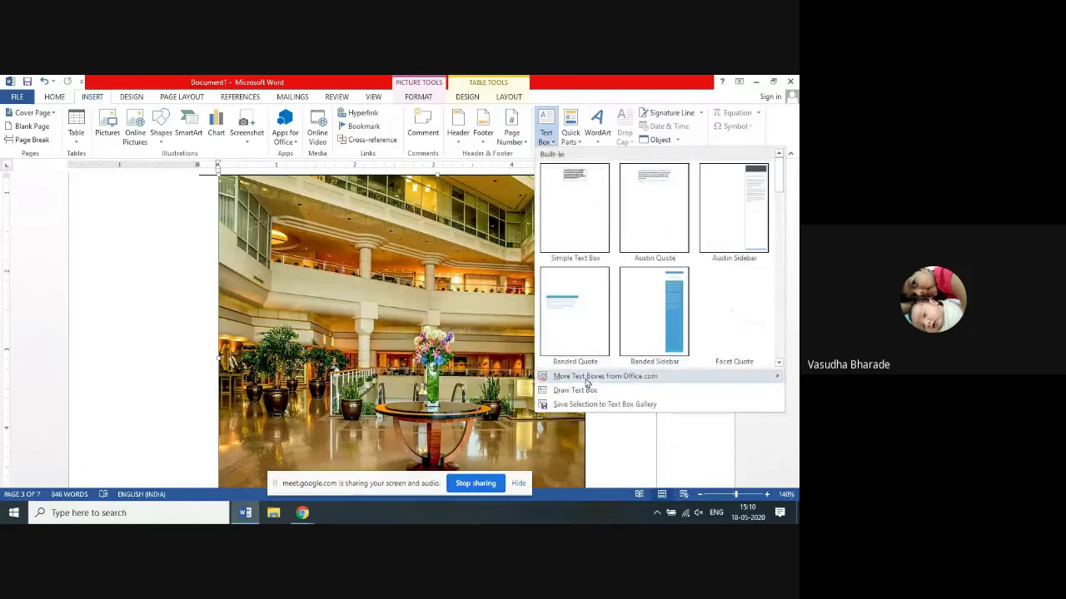
left_click(574, 390)
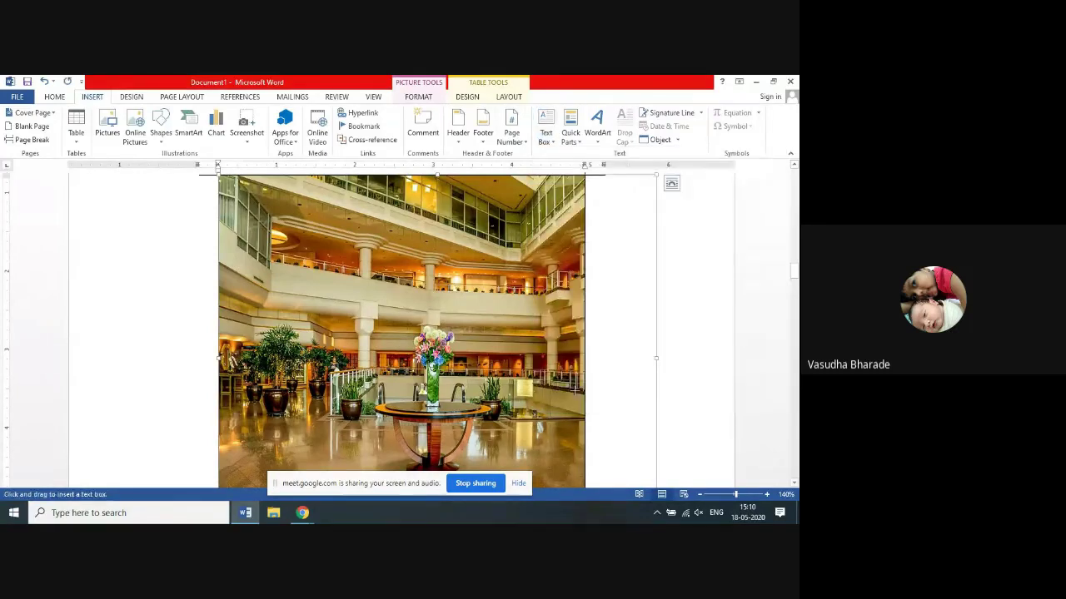
mouse_move(241, 247)
left_mouse_down()
mouse_move(268, 285)
mouse_move(397, 338)
left_mouse_up()
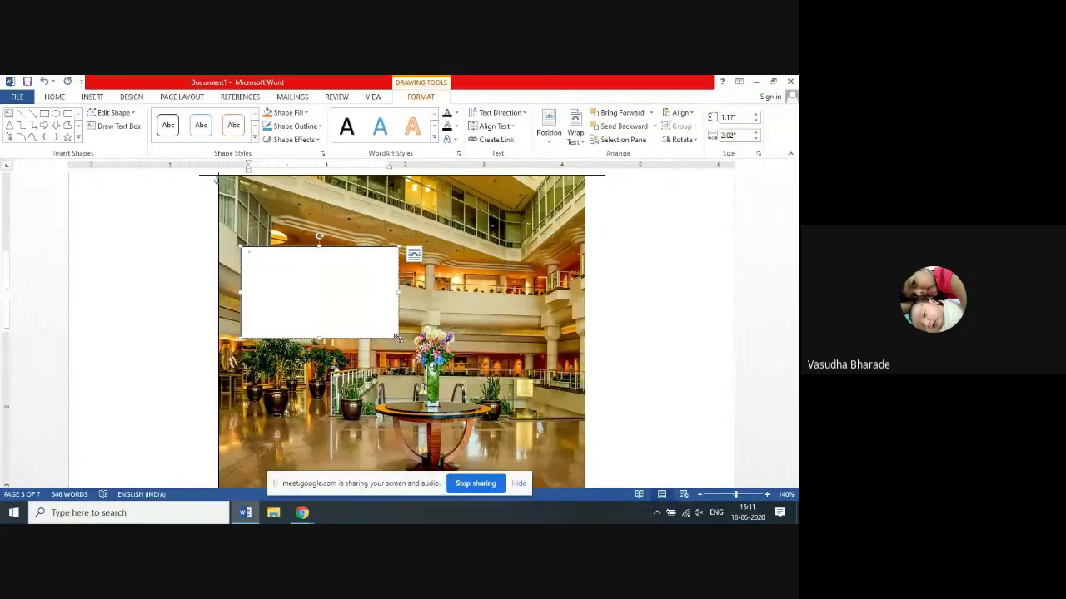
Insert the Hotel-Slogans-3 picture from the Pictures folder into the text box and widen it to about 1.72"
left_click(96, 97)
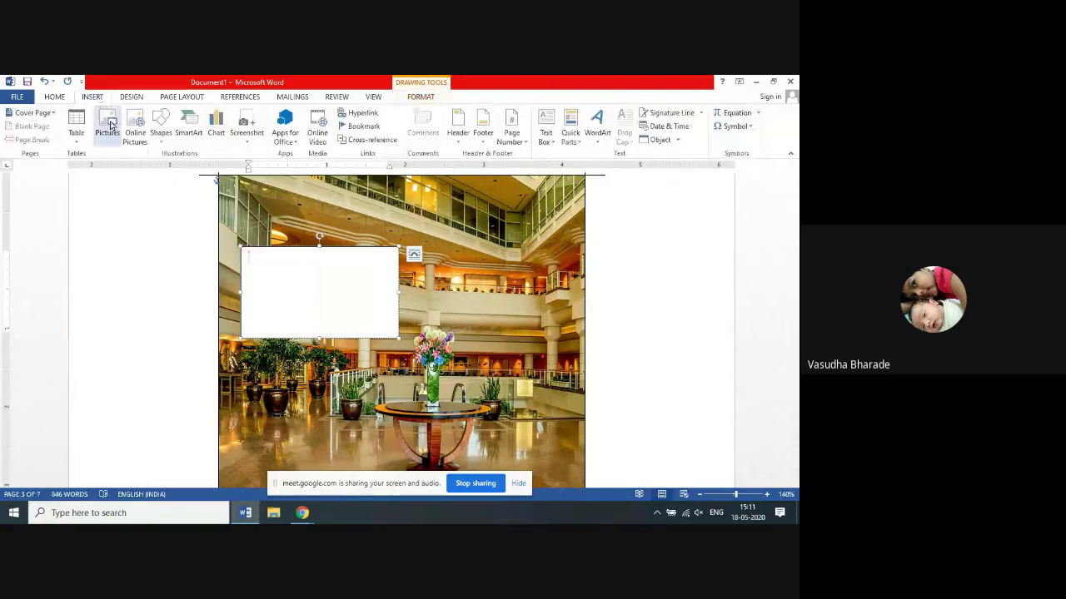
left_click(109, 125)
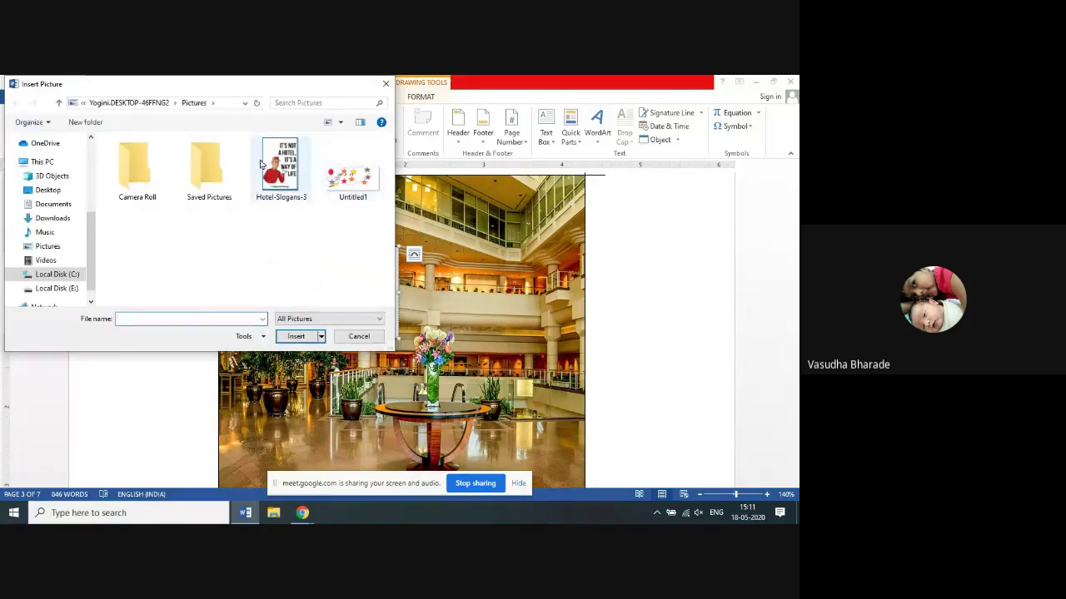
left_click(281, 167)
left_click(297, 337)
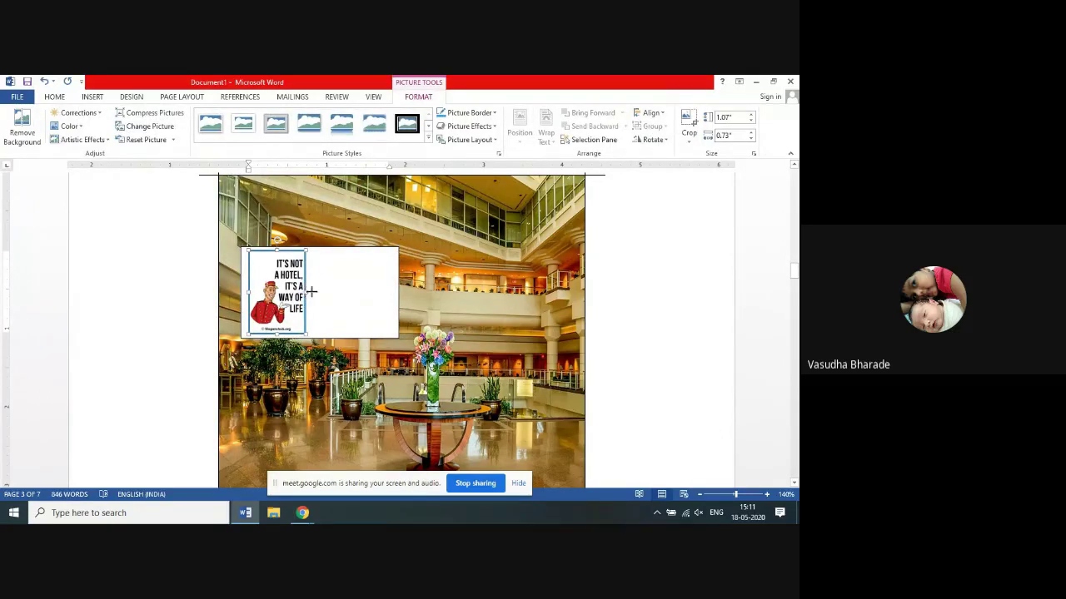
left_click_drag(307, 293, 376, 288)
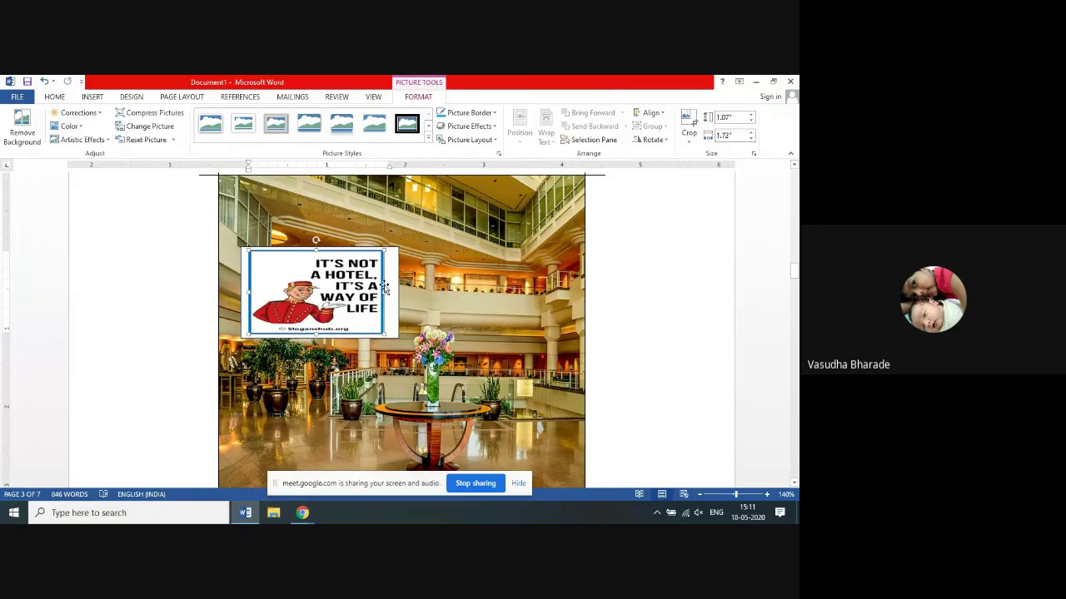
left_click(607, 324)
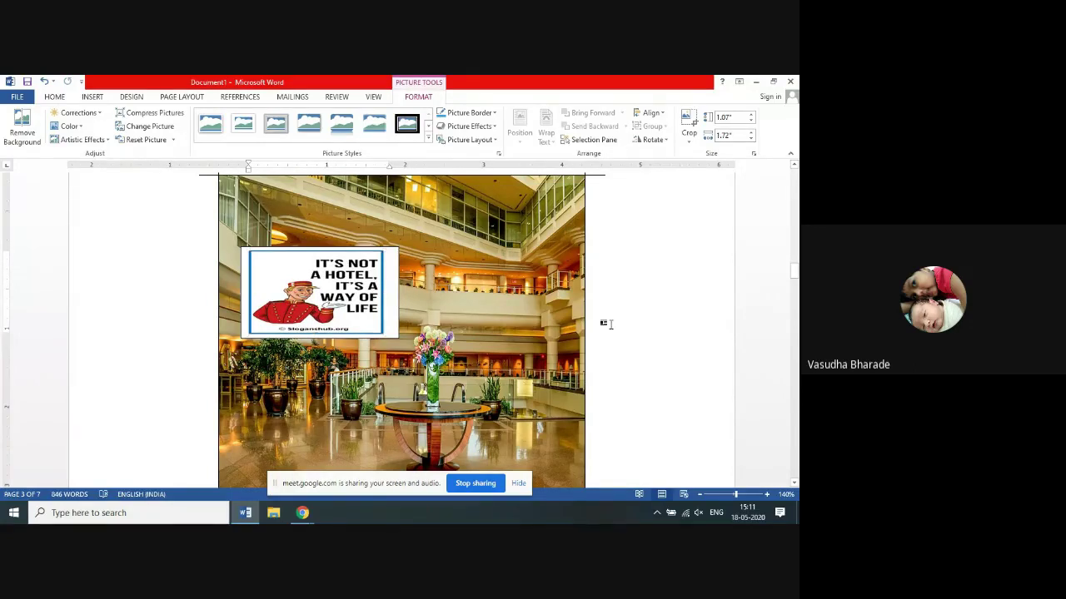
Set the slogan's text box to No Fill and No Outline
left_click(400, 342)
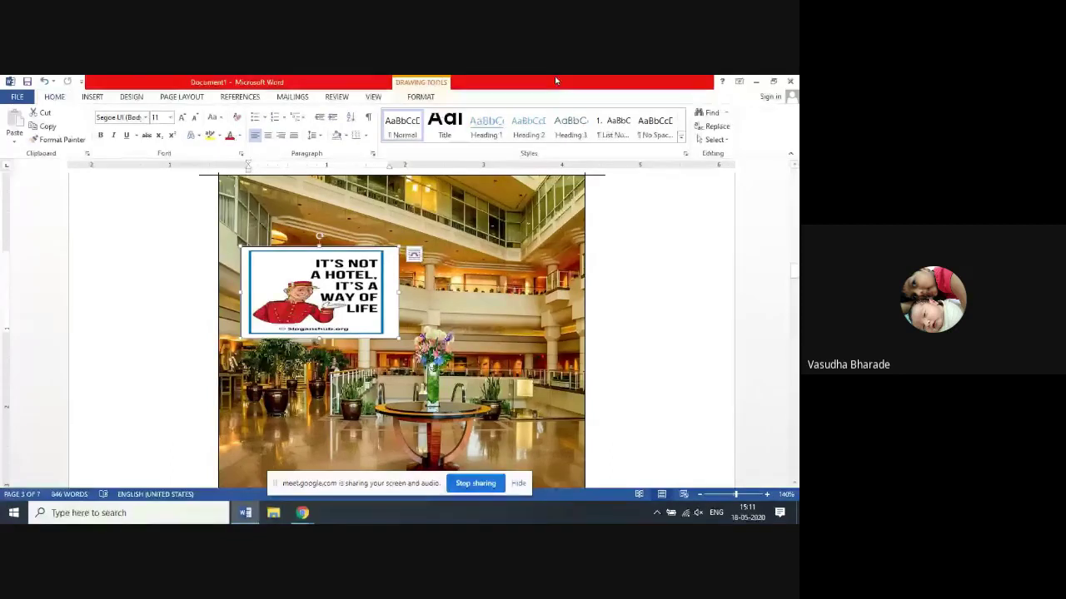
left_click(420, 96)
left_click(304, 113)
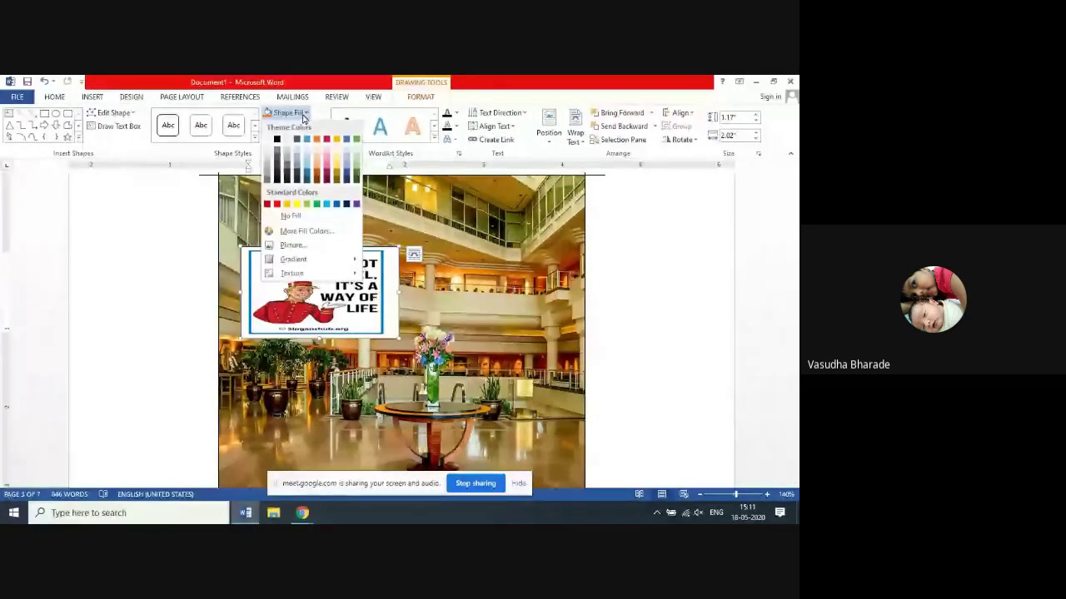
left_click(304, 216)
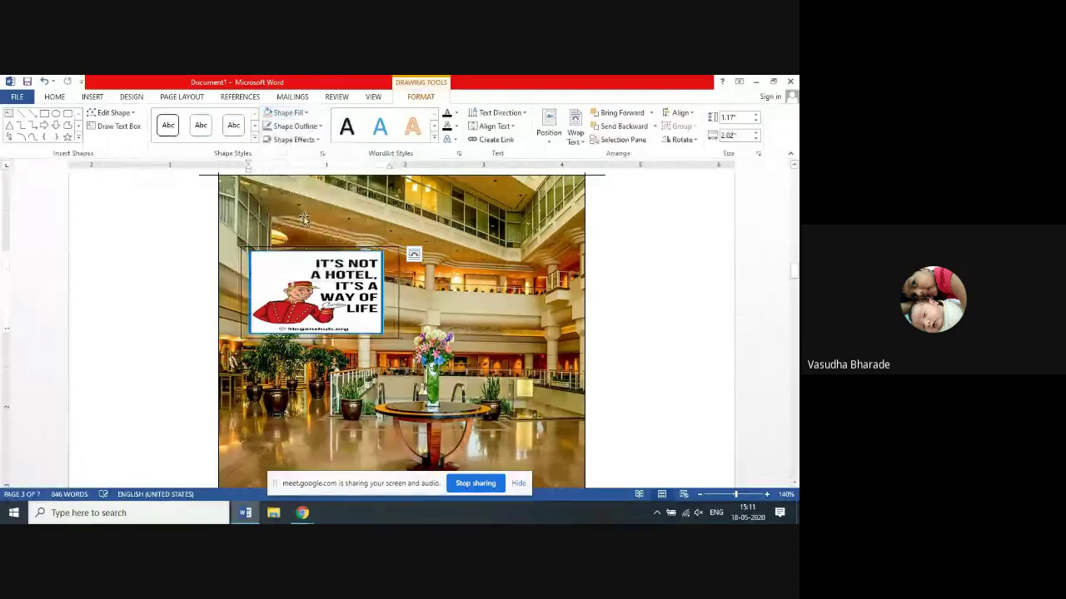
left_click(314, 130)
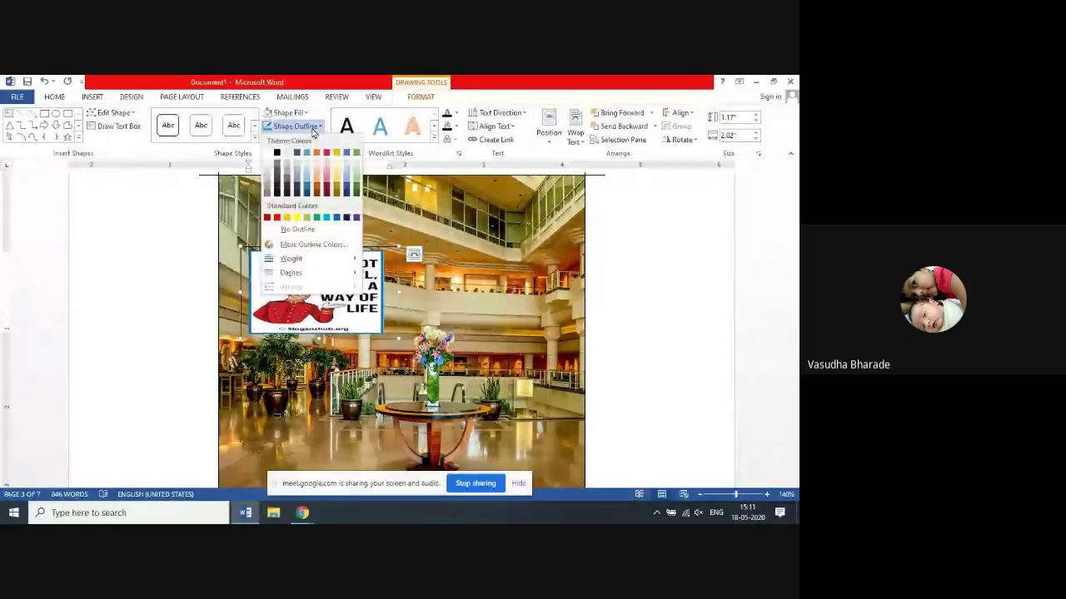
left_click(305, 233)
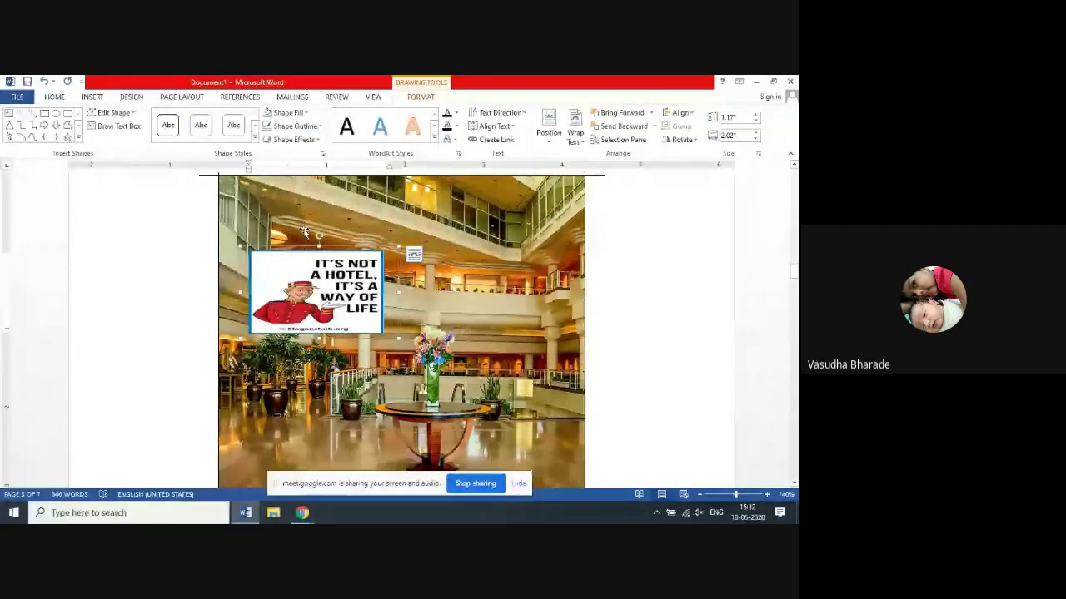
Stretch the slogan picture to about 1.39" high and make its white background transparent with Set Transparent Color
left_click(298, 285)
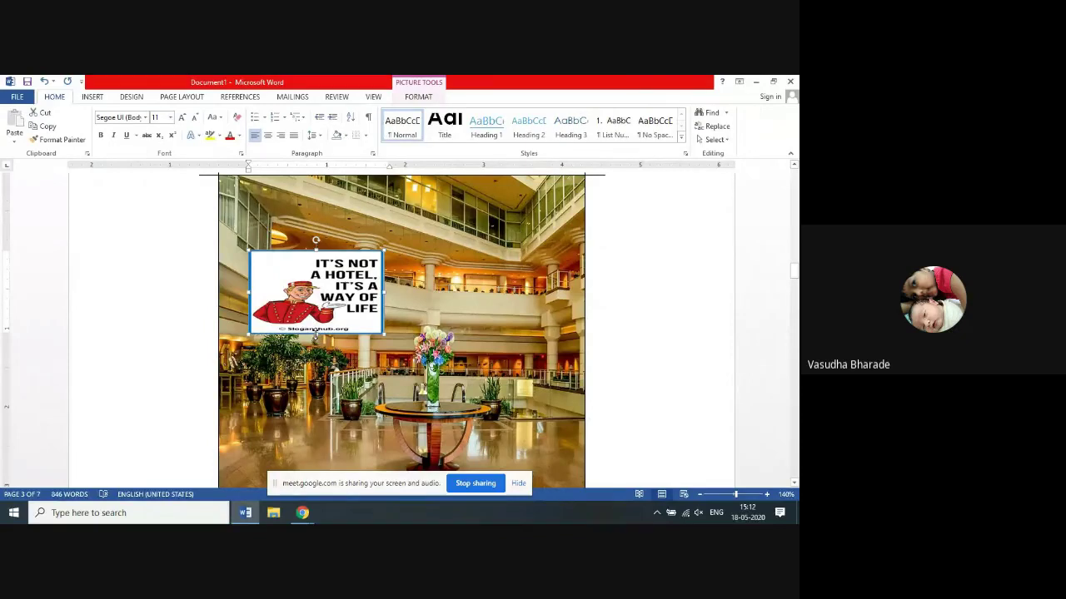
mouse_move(314, 333)
left_mouse_down()
mouse_move(321, 358)
mouse_move(318, 335)
left_mouse_up()
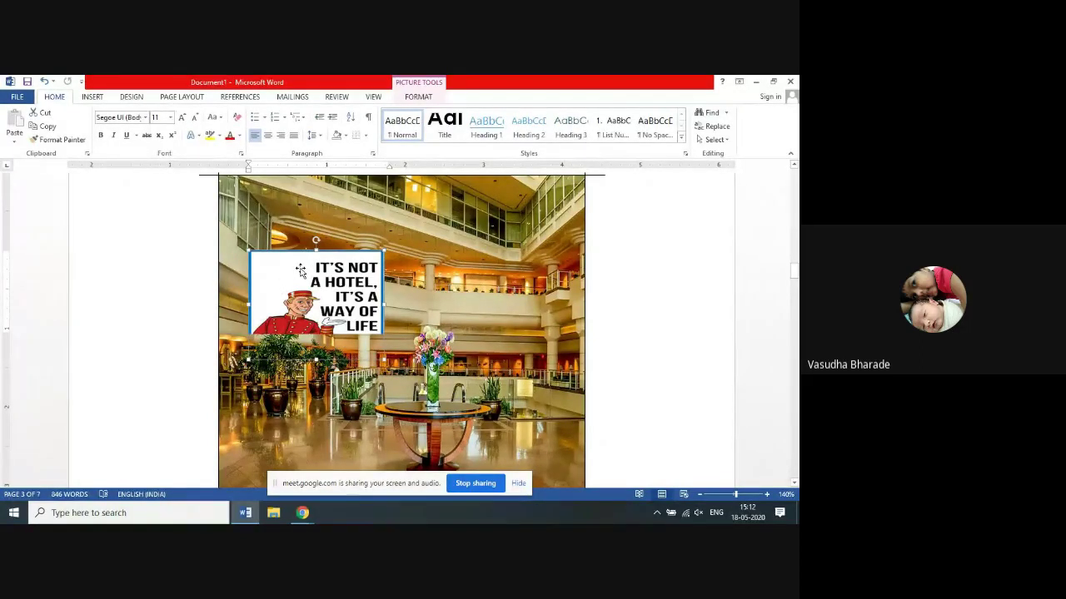
left_click(419, 97)
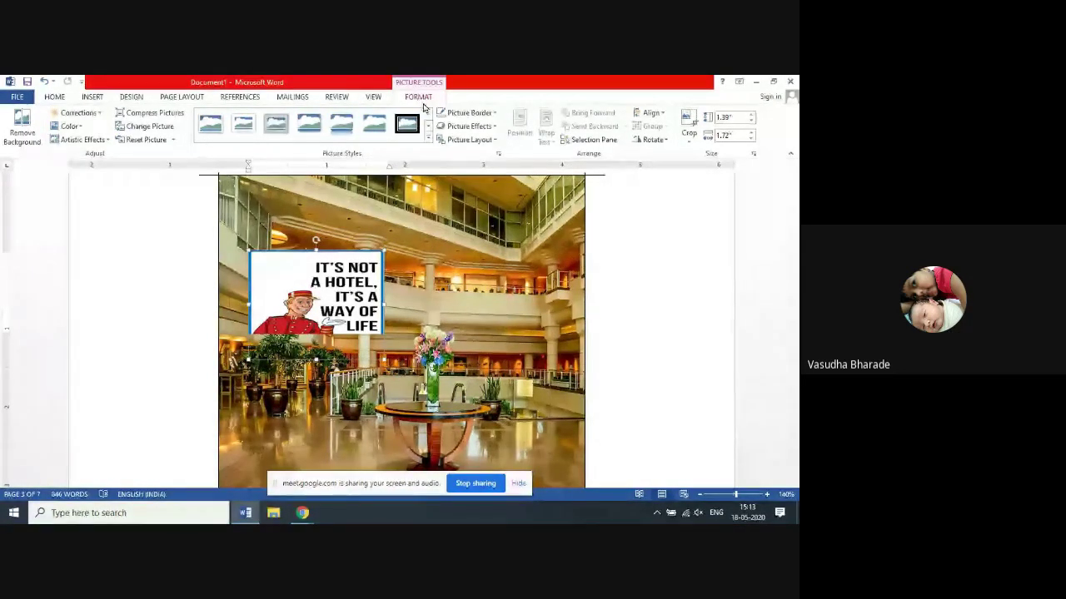
left_click(69, 128)
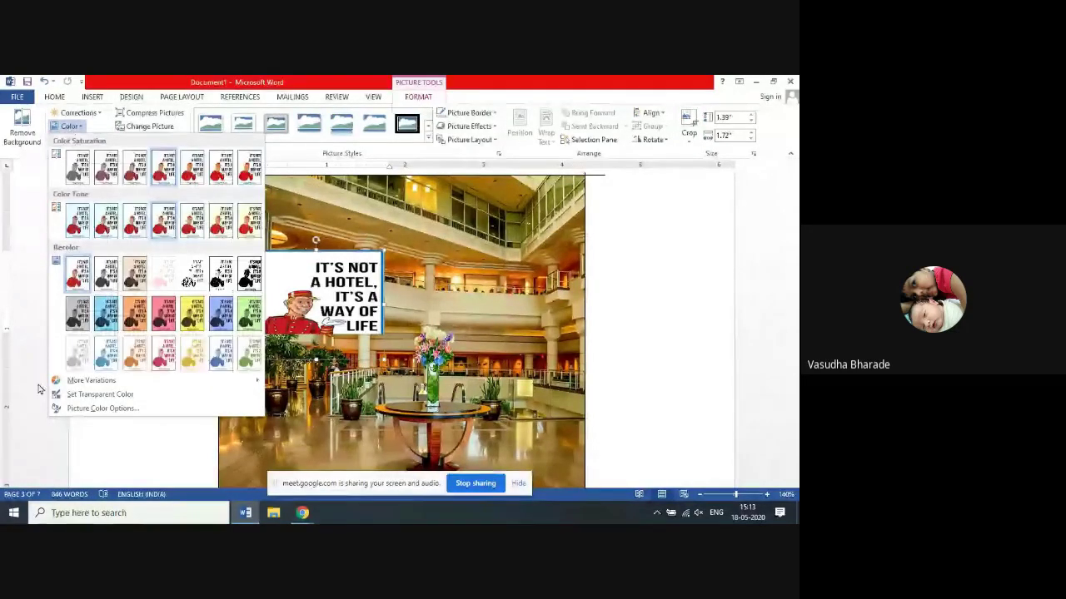
left_click(116, 394)
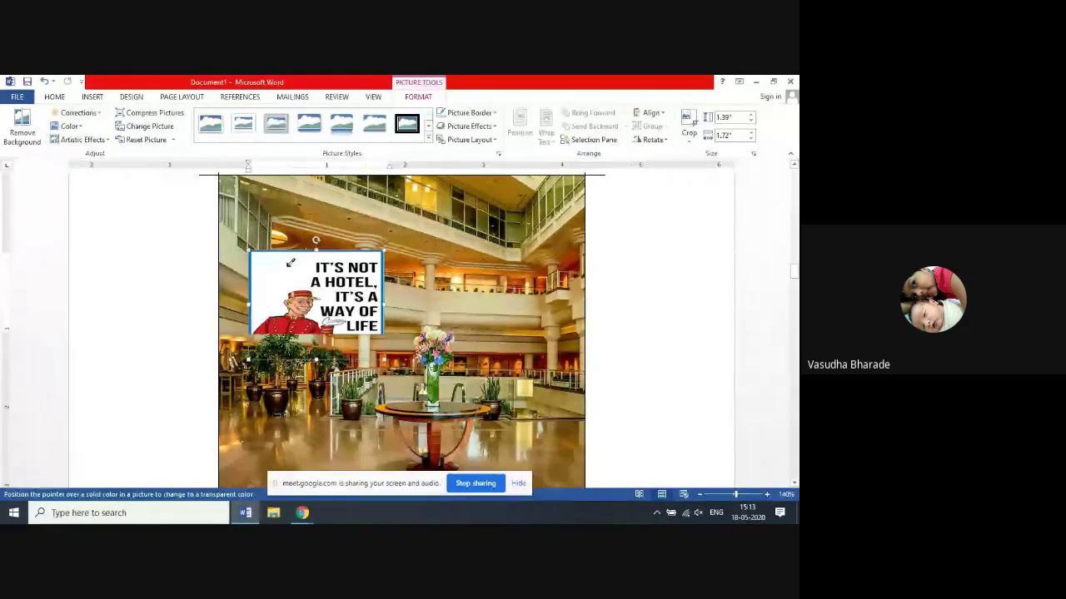
left_click(293, 261)
left_click(503, 296)
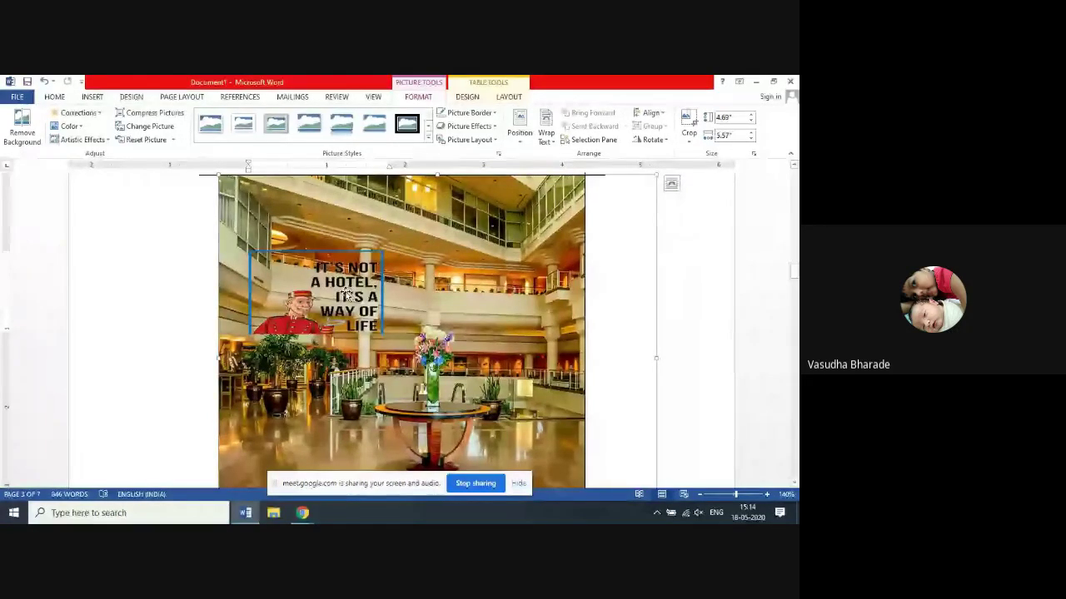
scroll(391, 333, "up", 5)
scroll(427, 359, "down", 5)
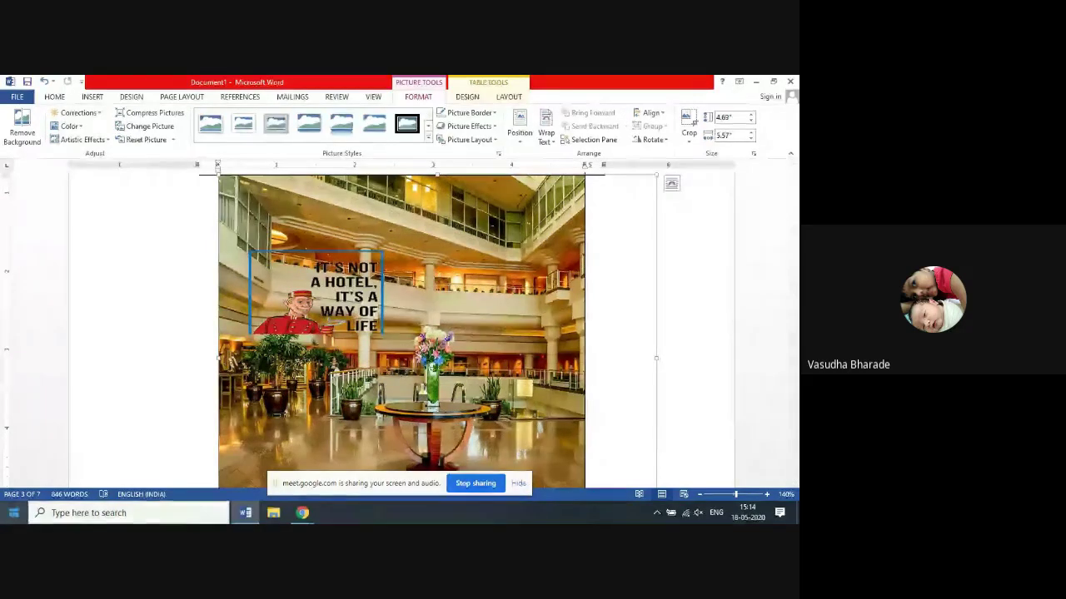
Launch Snipping Tool from the Windows Accessories
left_click(15, 518)
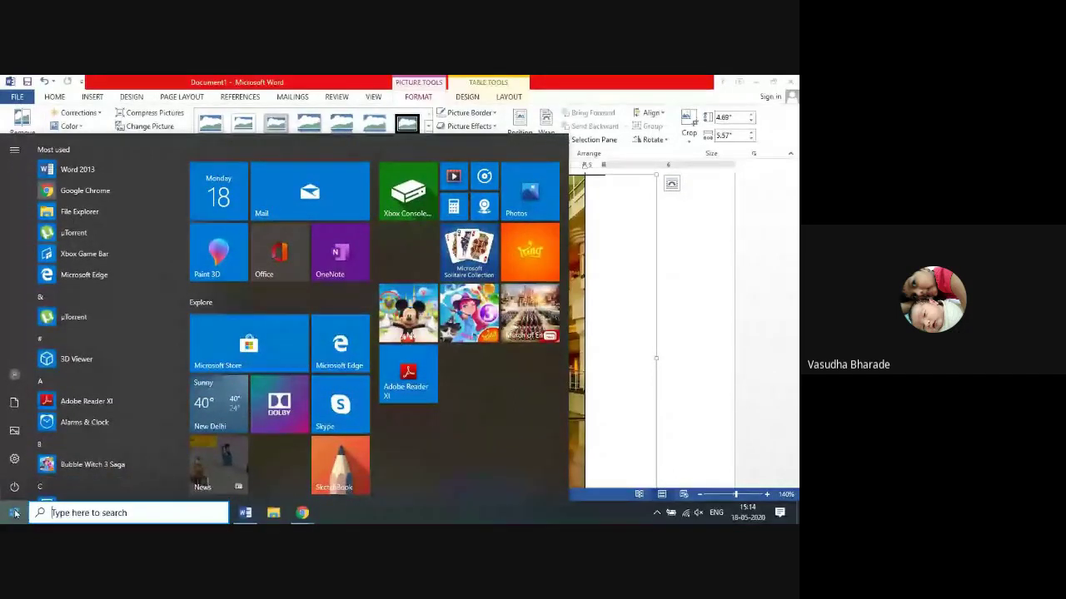
left_click(128, 353)
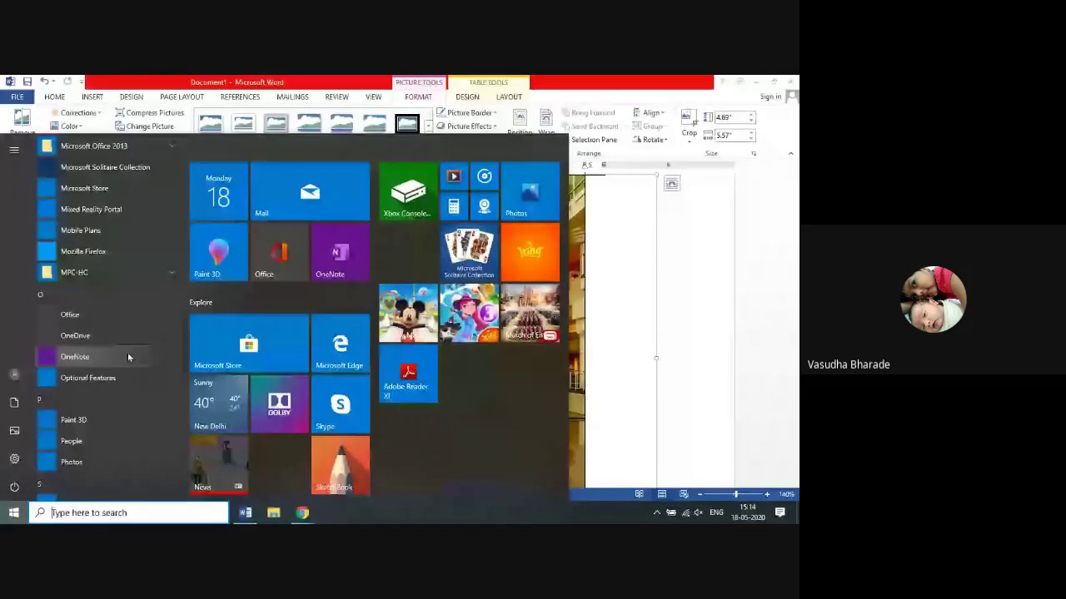
scroll(128, 358, "down", 10)
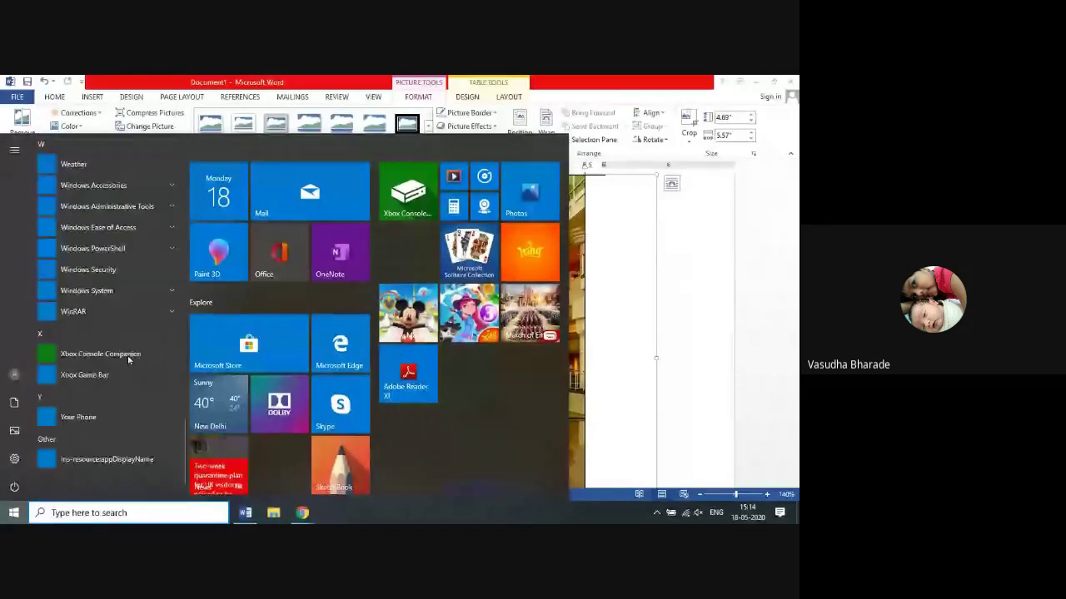
left_click(96, 185)
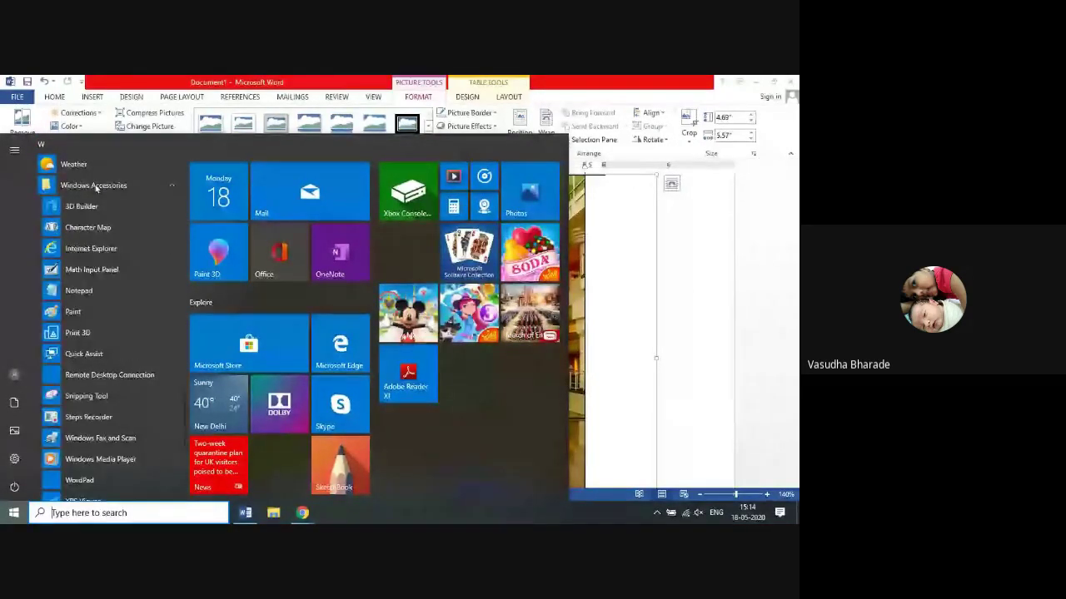
left_click(87, 396)
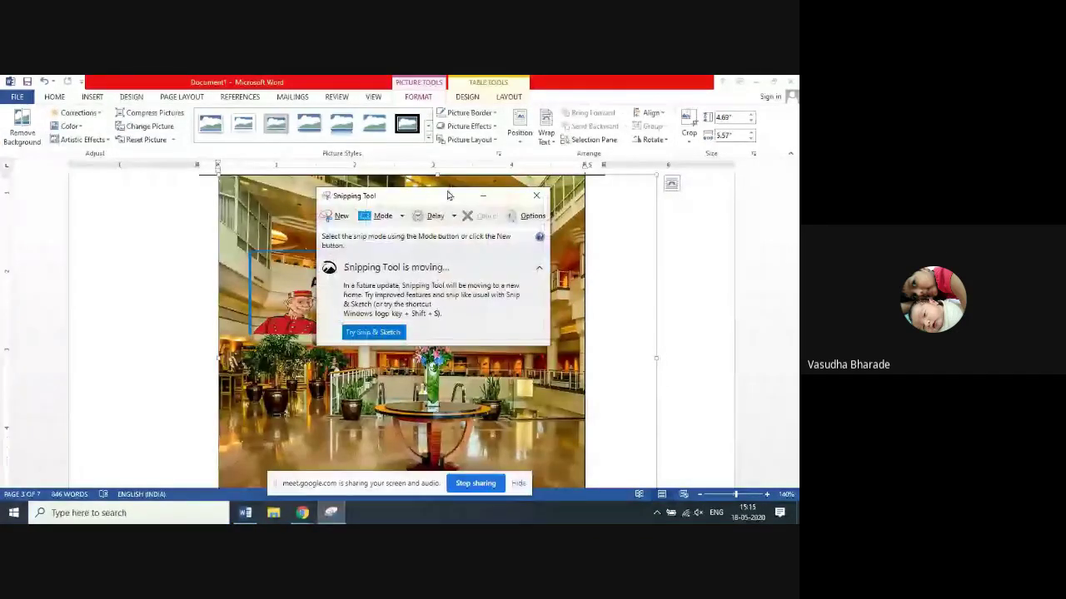
Capture a rectangular snip of the lobby picture with the hotel slogan over it, keeping the Snipping Tool window clear of the post
left_click_drag(444, 204, 126, 162)
left_click(81, 178)
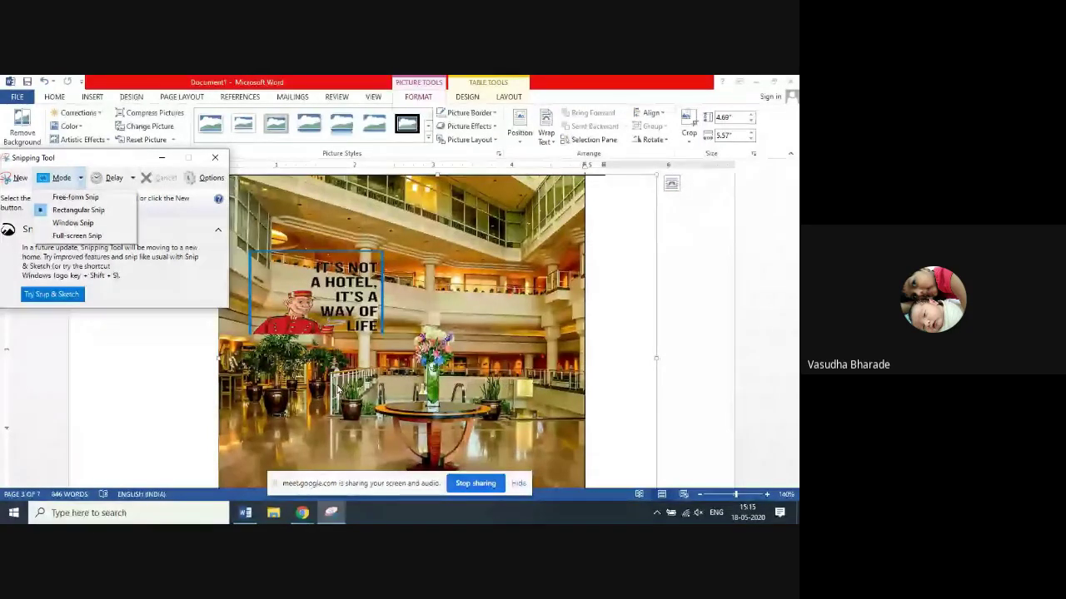
left_click(97, 210)
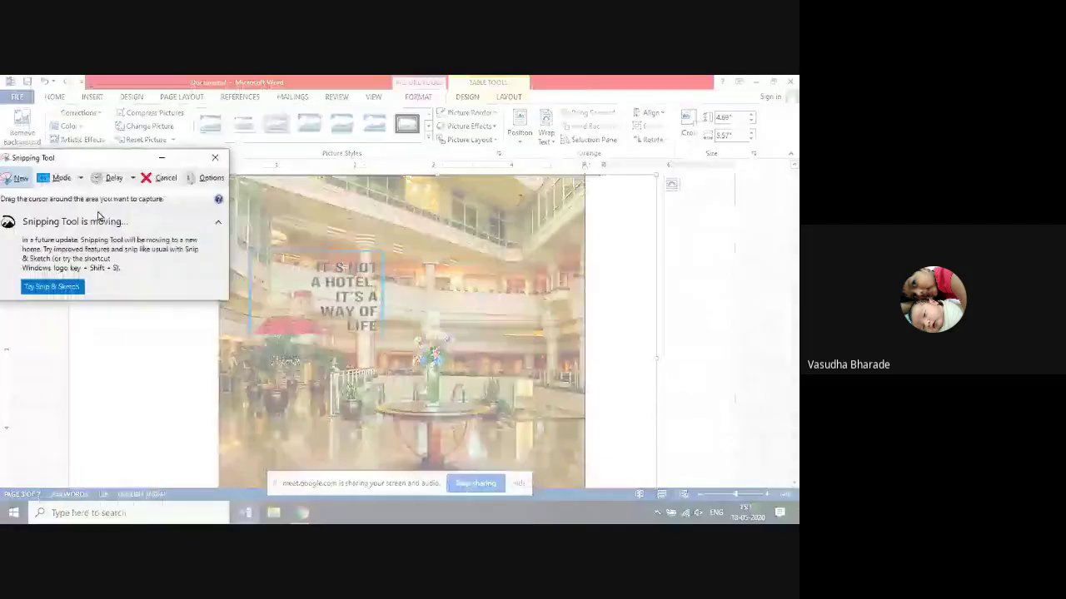
left_click_drag(239, 175, 585, 448)
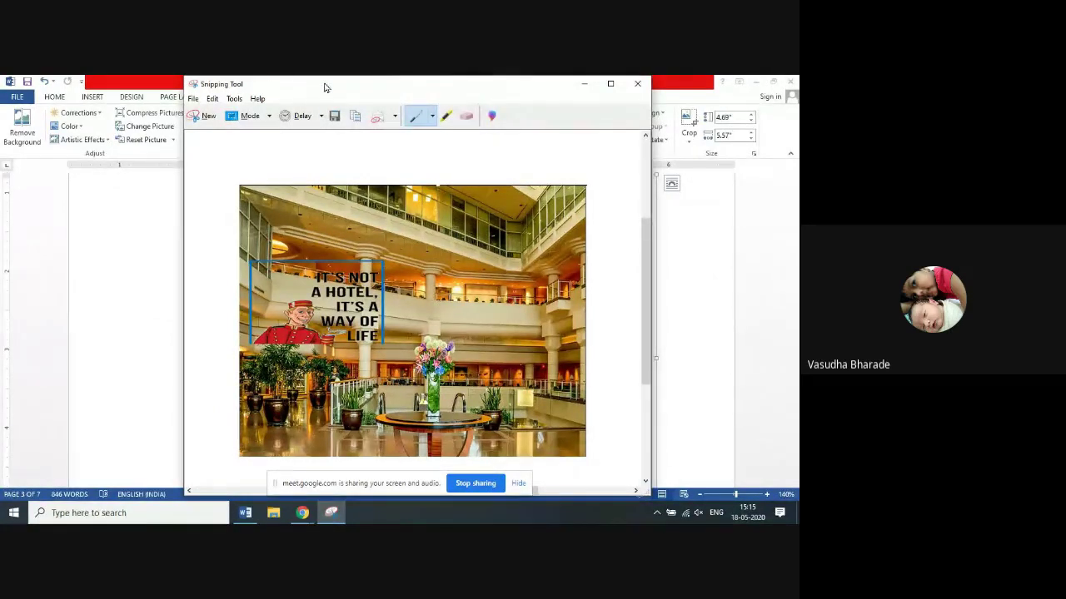
left_click_drag(327, 88, 393, 181)
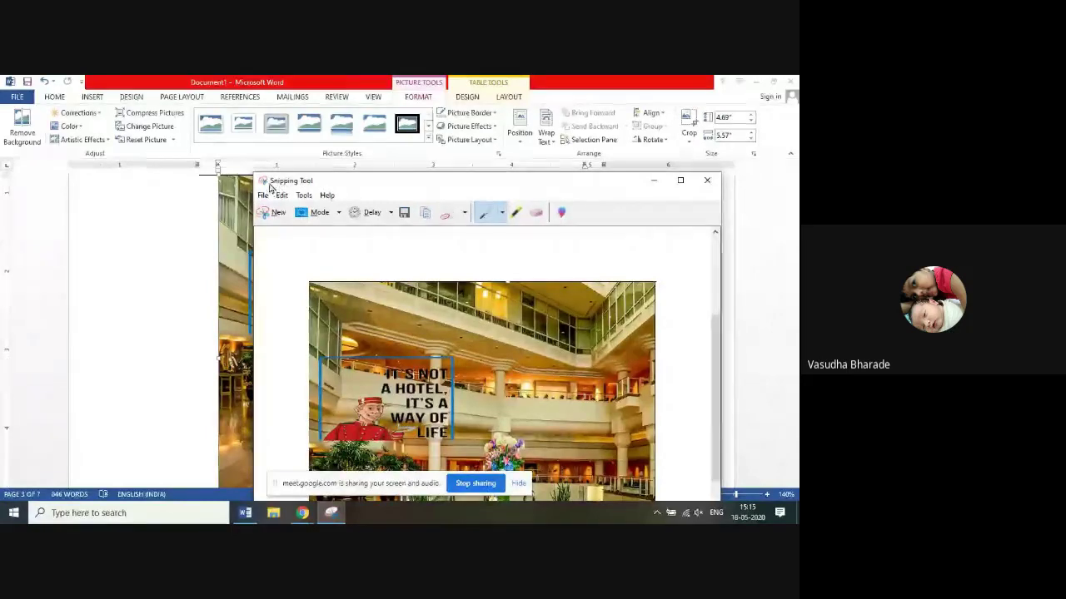
left_click_drag(383, 187, 341, 104)
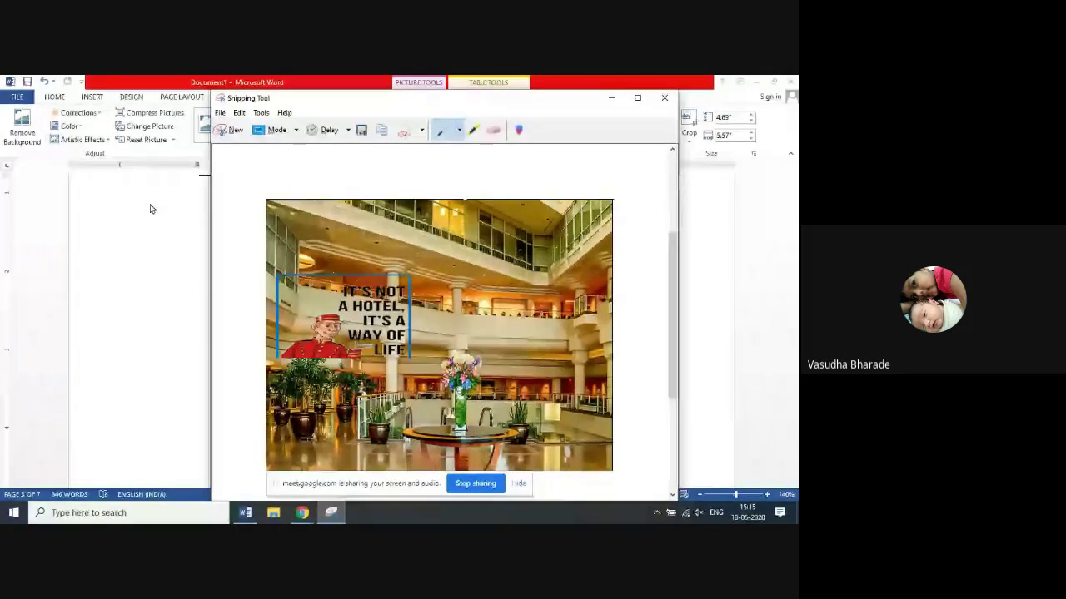
Save the snip to the Desktop as a JPEG file named Capture
left_click(221, 114)
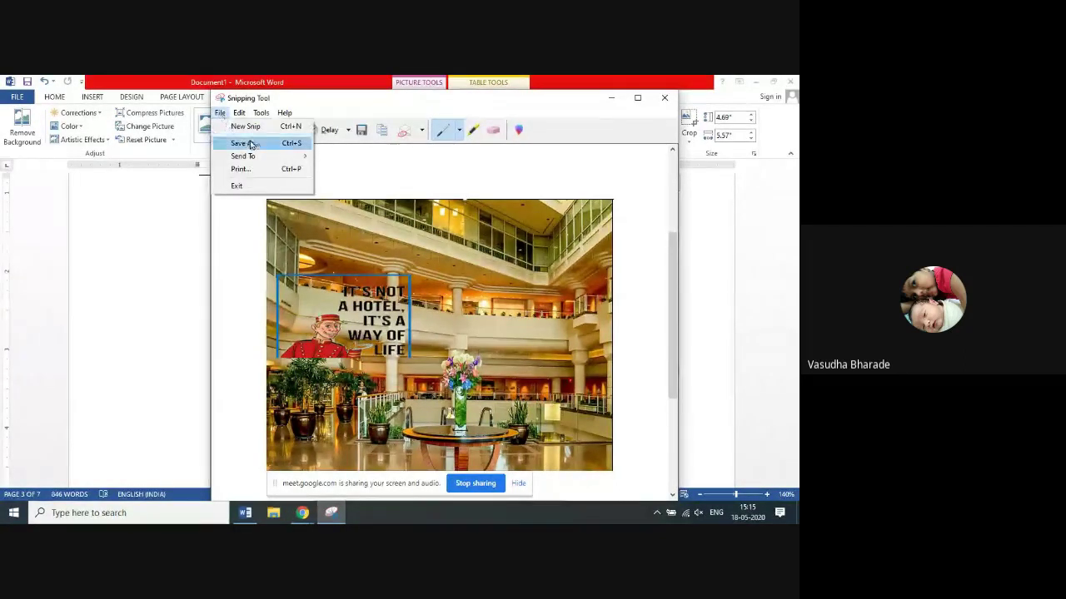
left_click(246, 143)
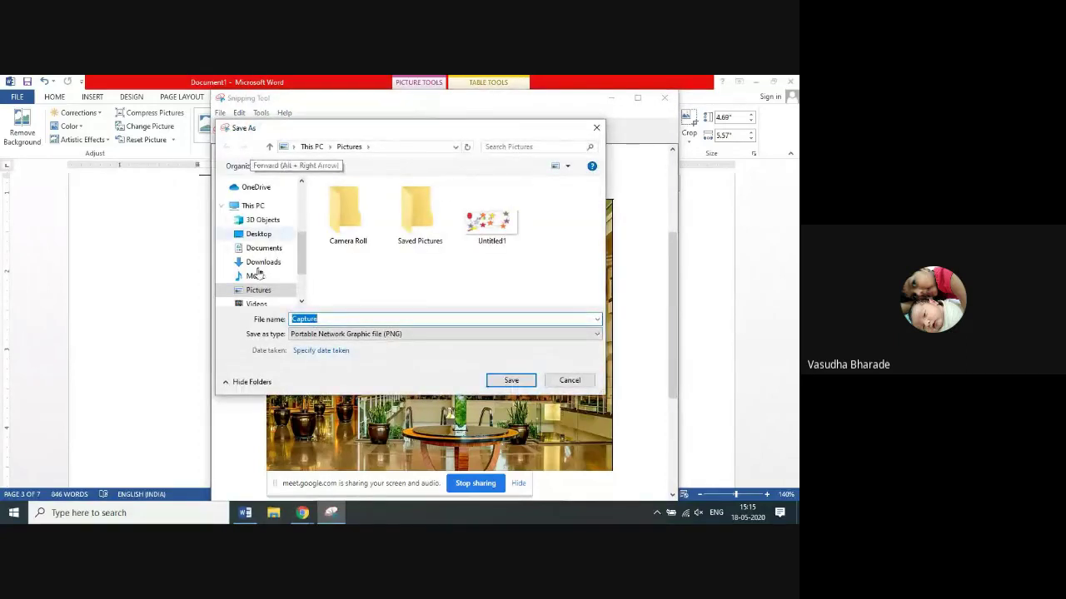
left_click_drag(302, 248, 300, 194)
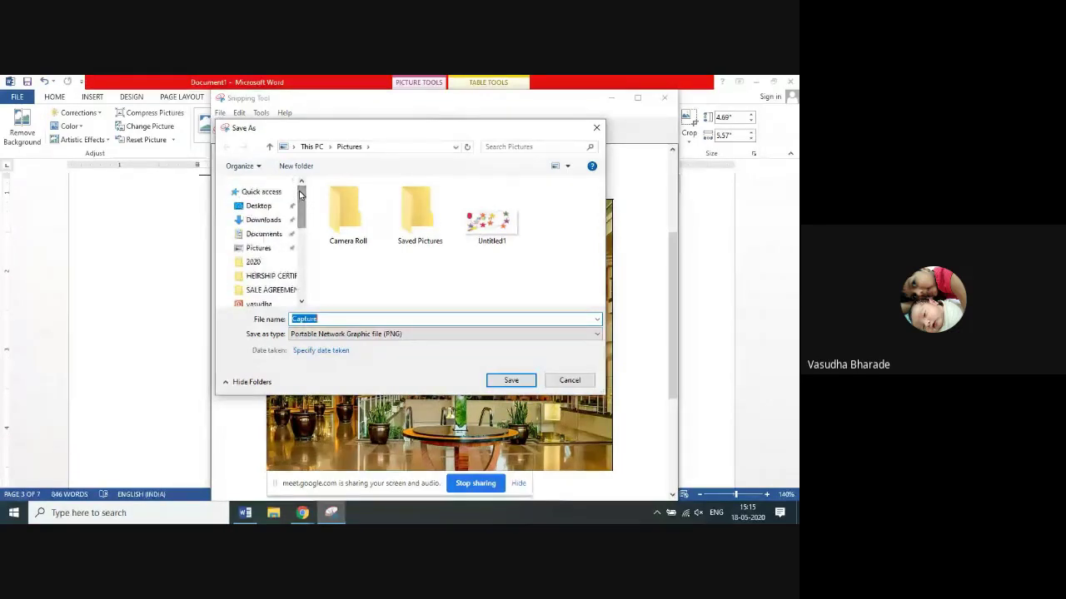
left_click(260, 205)
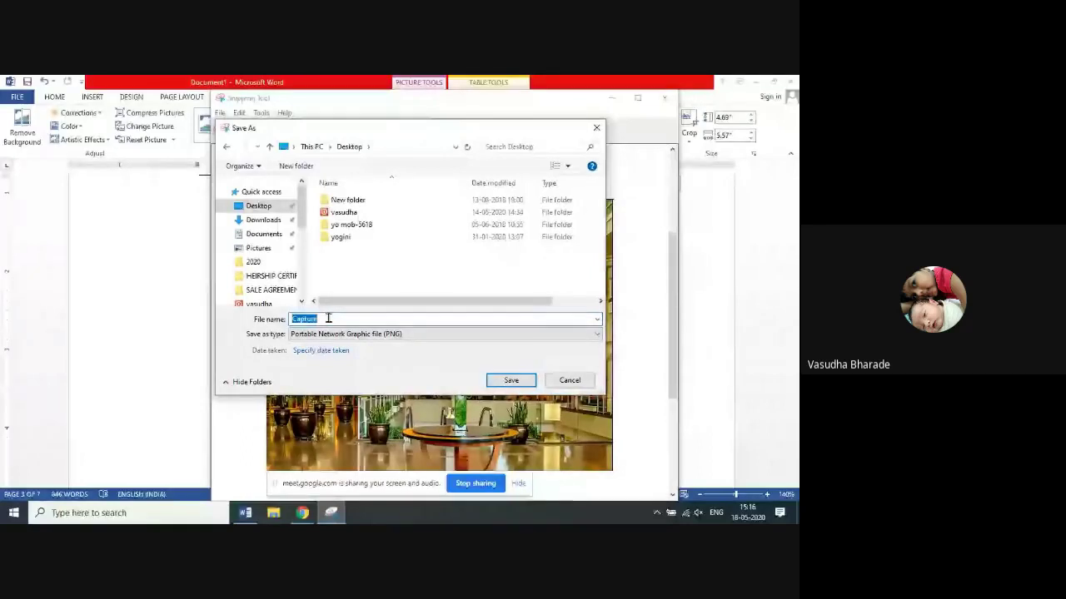
left_click(409, 333)
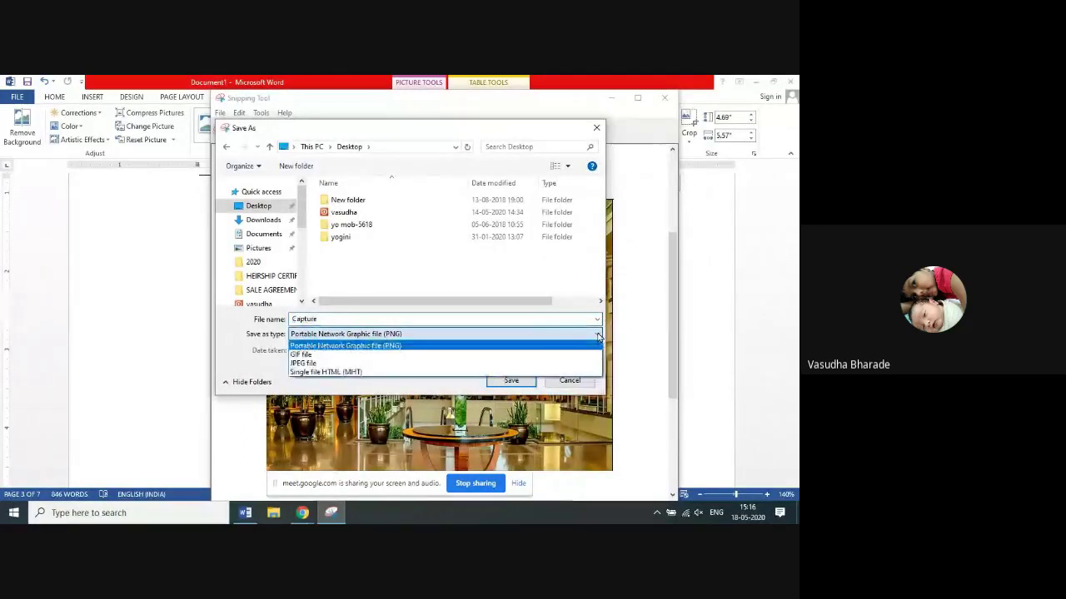
left_click(319, 364)
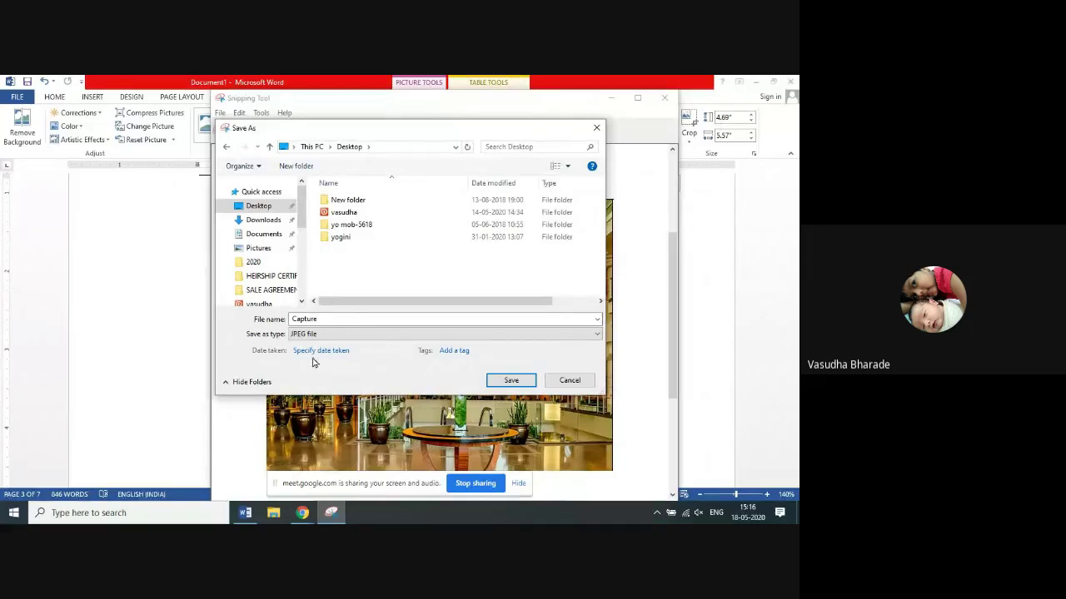
left_click(305, 351)
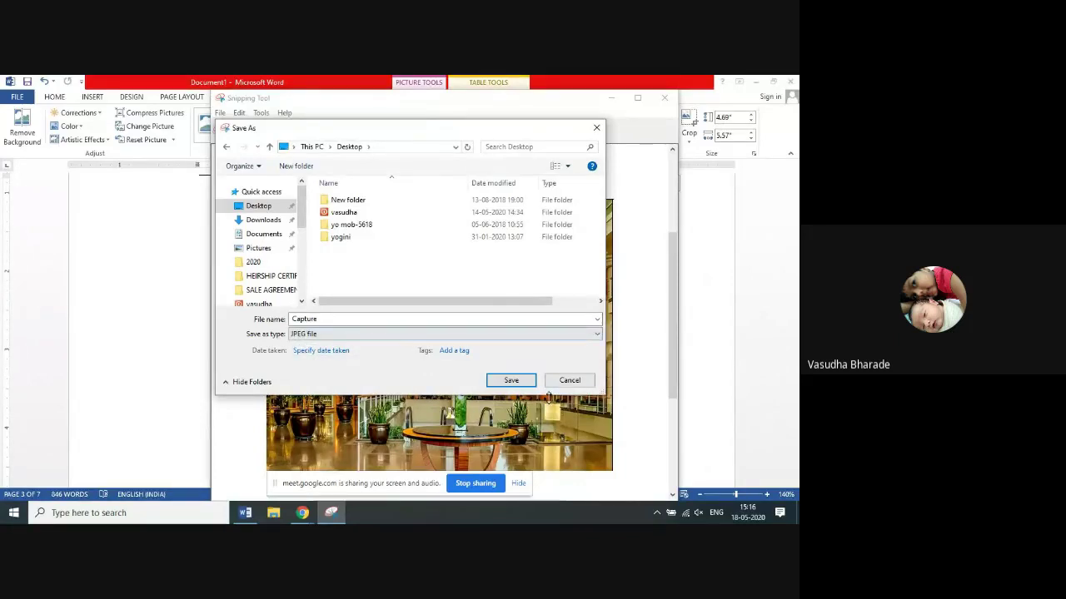
left_click(511, 382)
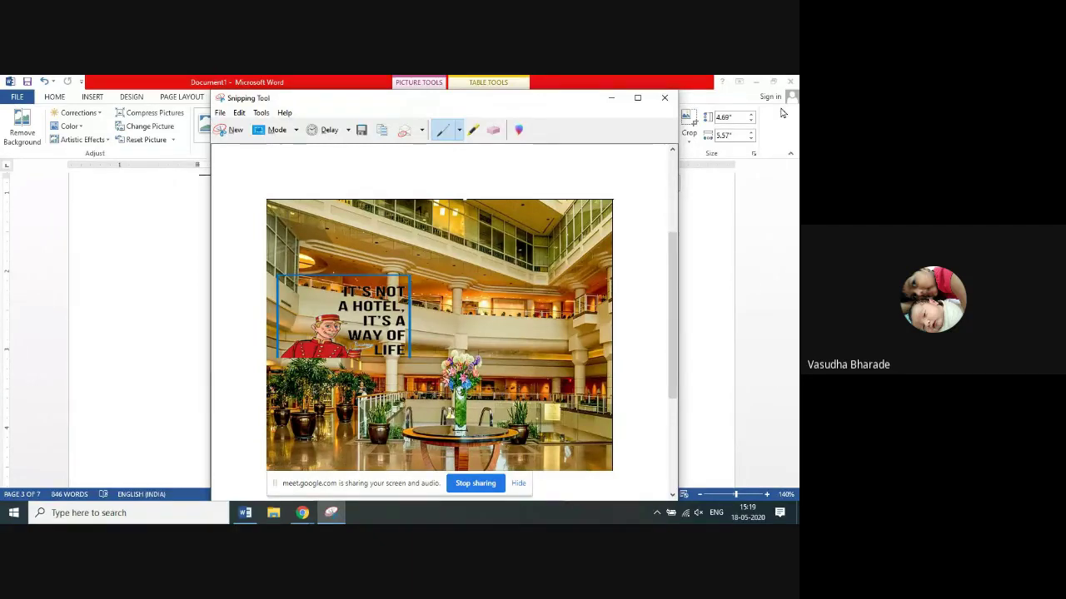
Close Snipping Tool and close the Word document without saving its changes
left_click(664, 97)
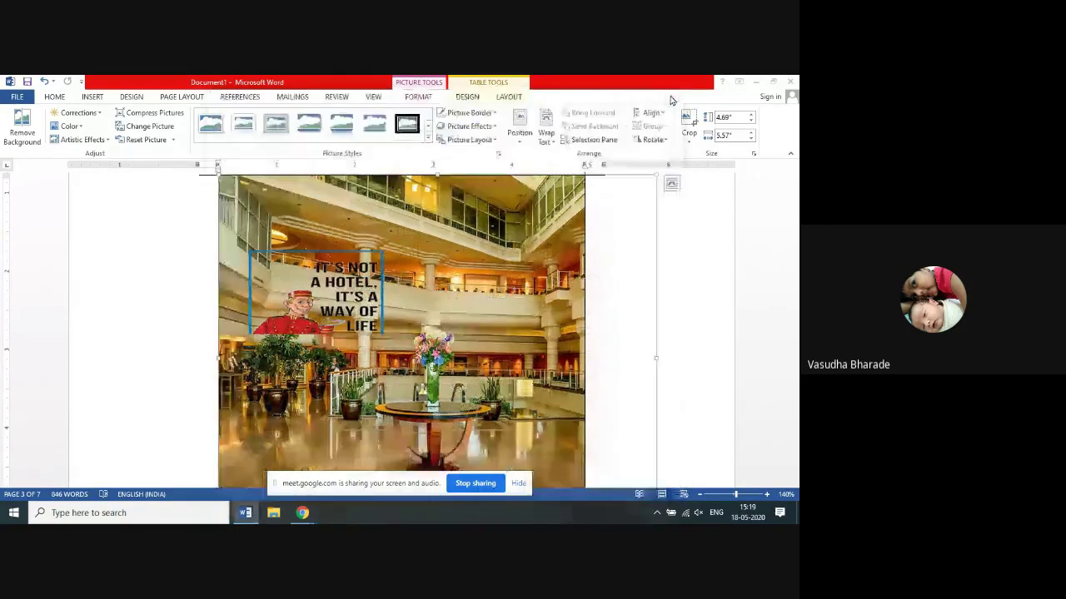
left_click(790, 83)
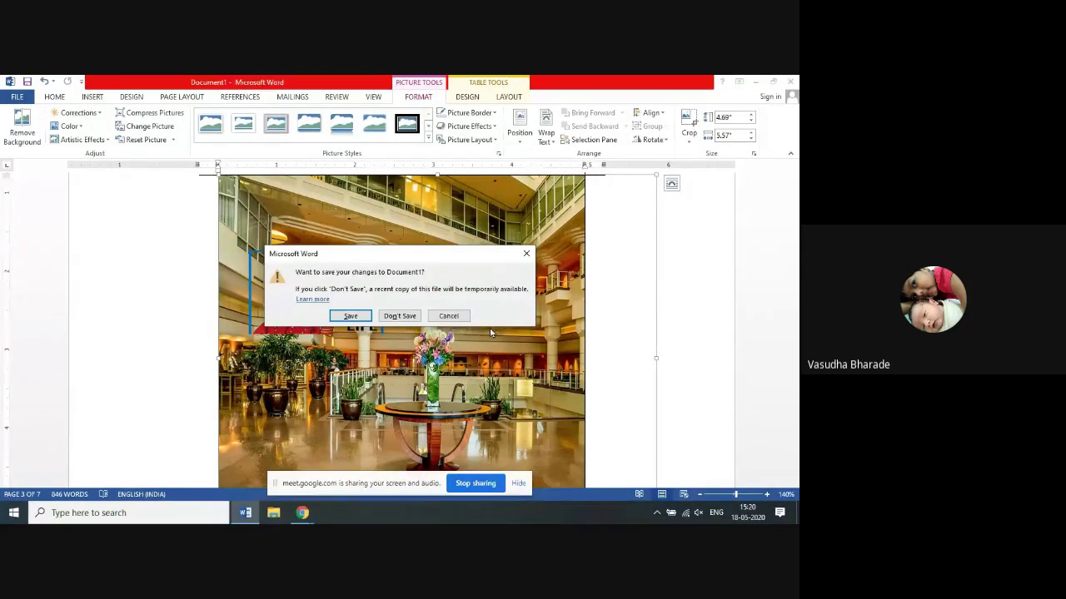
left_click(399, 316)
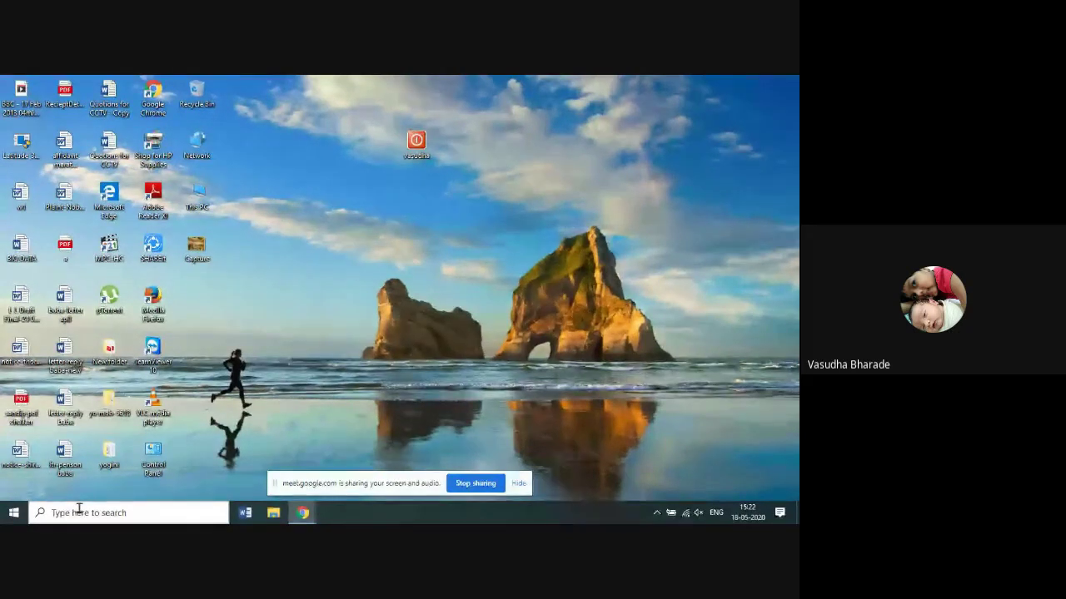
Start Word 2013 again and dismiss the Office activation wizard
left_click(16, 513)
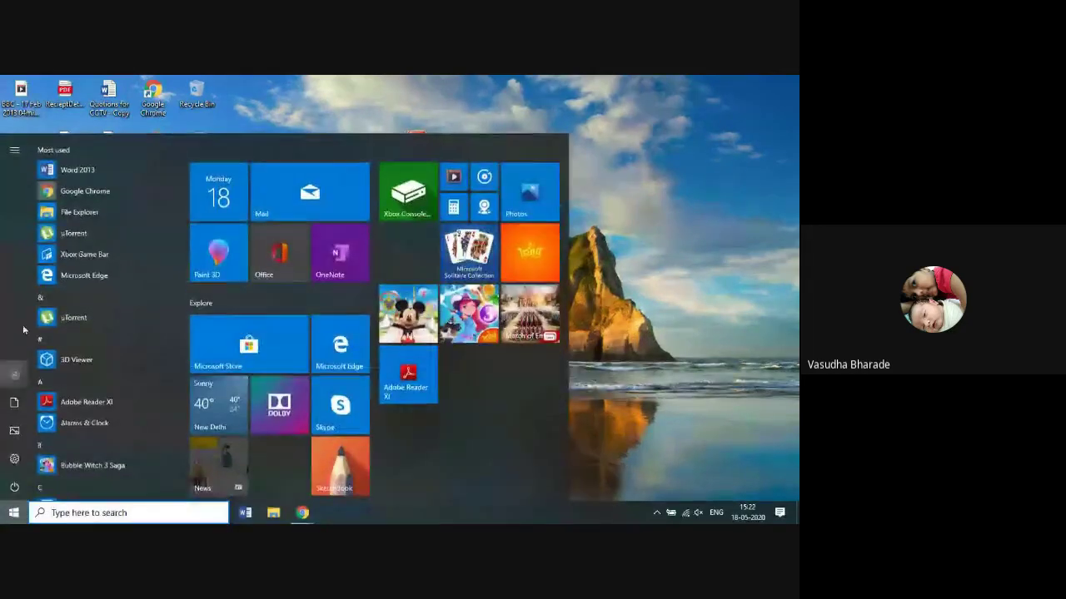
left_click(94, 171)
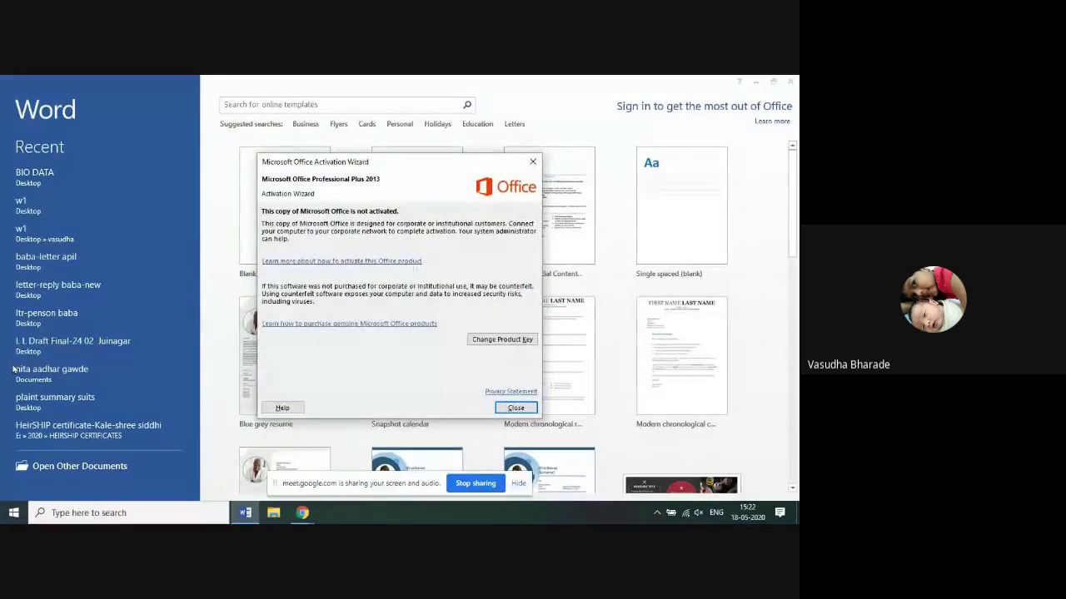
left_click(535, 163)
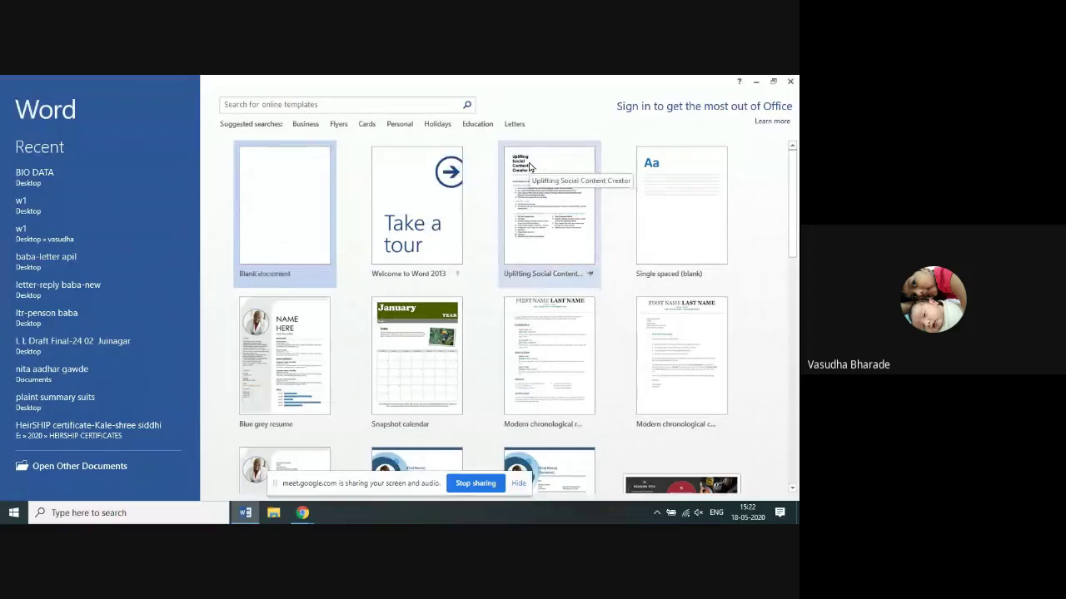
Search the online templates for "business market analysis"
left_click(335, 101)
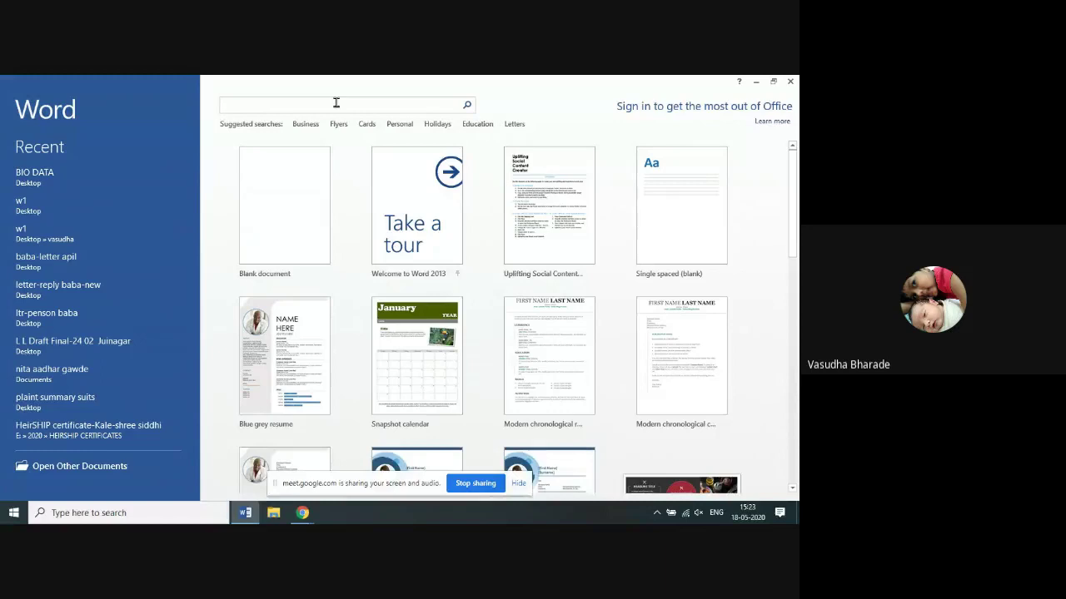
type("market")
key("Left")
key("Left")
key("Left")
key("Left")
key("Left")
key("Left")
type("business")
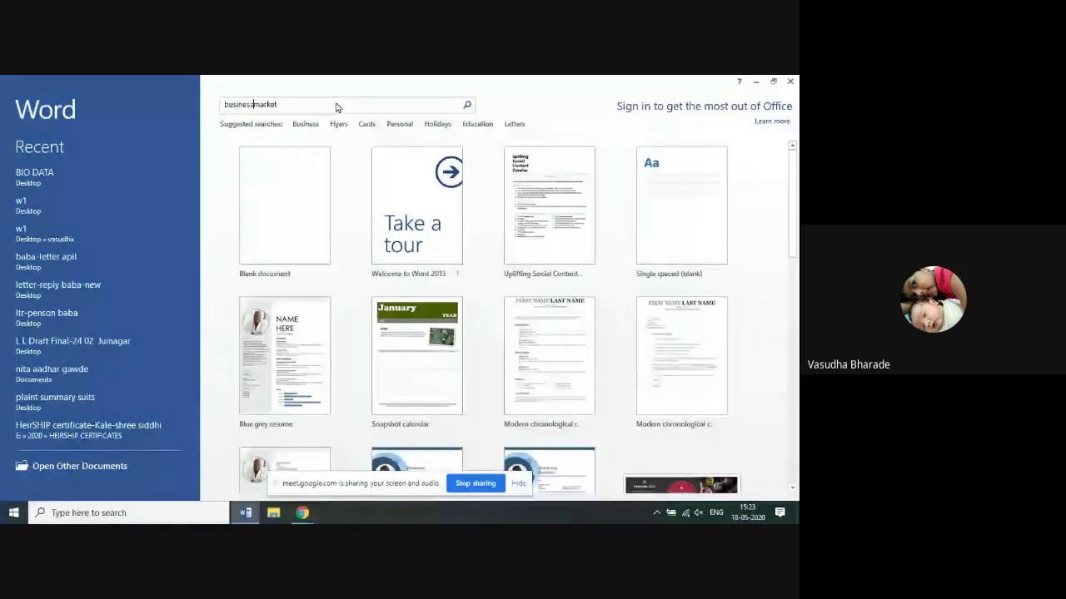
key("Right")
key("Right")
key("Right")
key("Right")
key("Right")
key("Right")
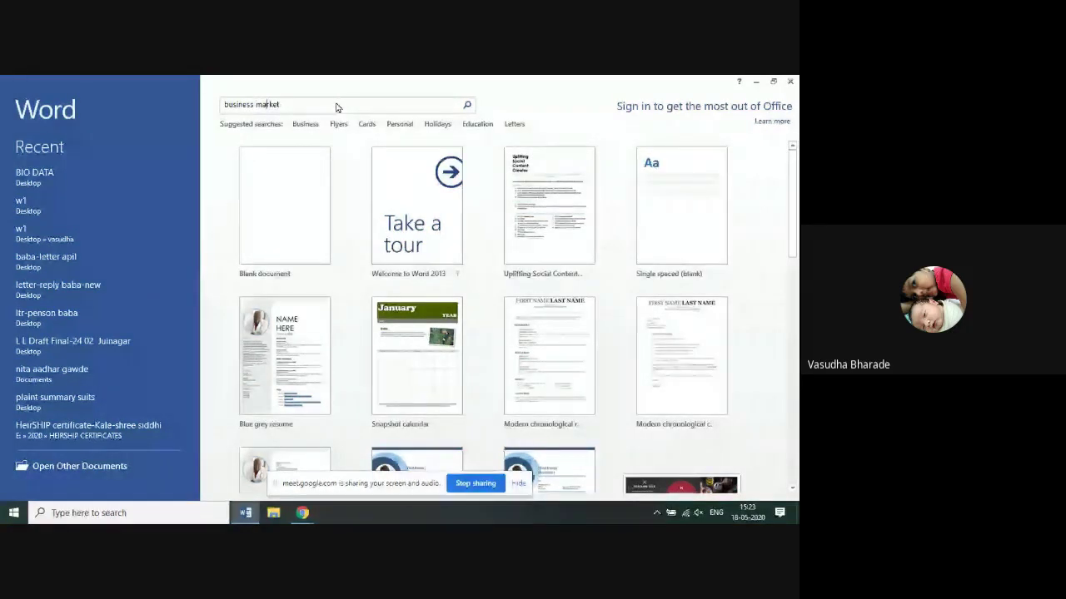
type("analy")
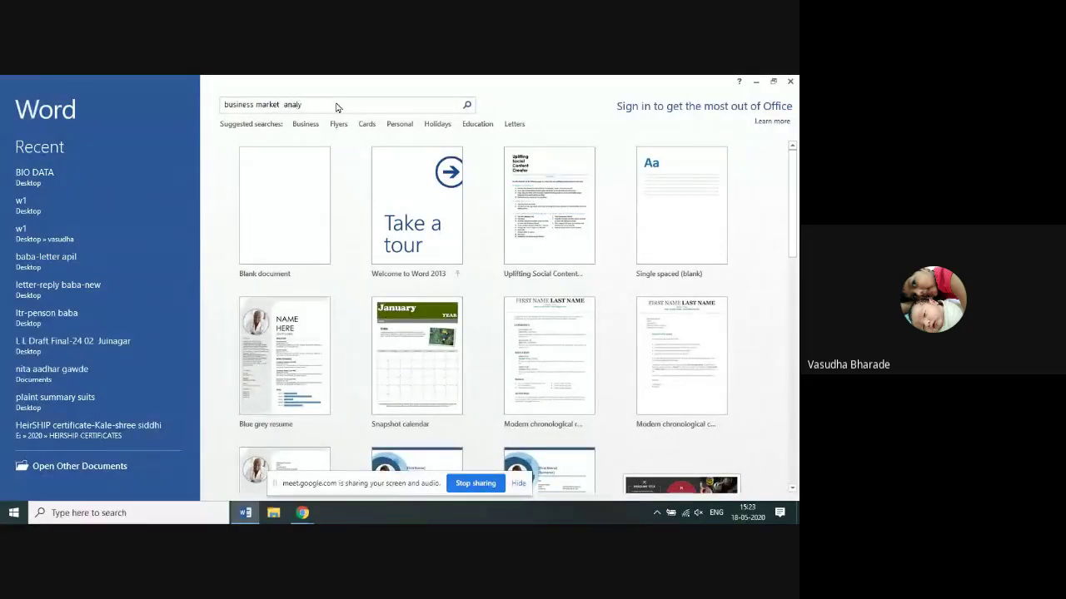
type("sis")
left_click(467, 106)
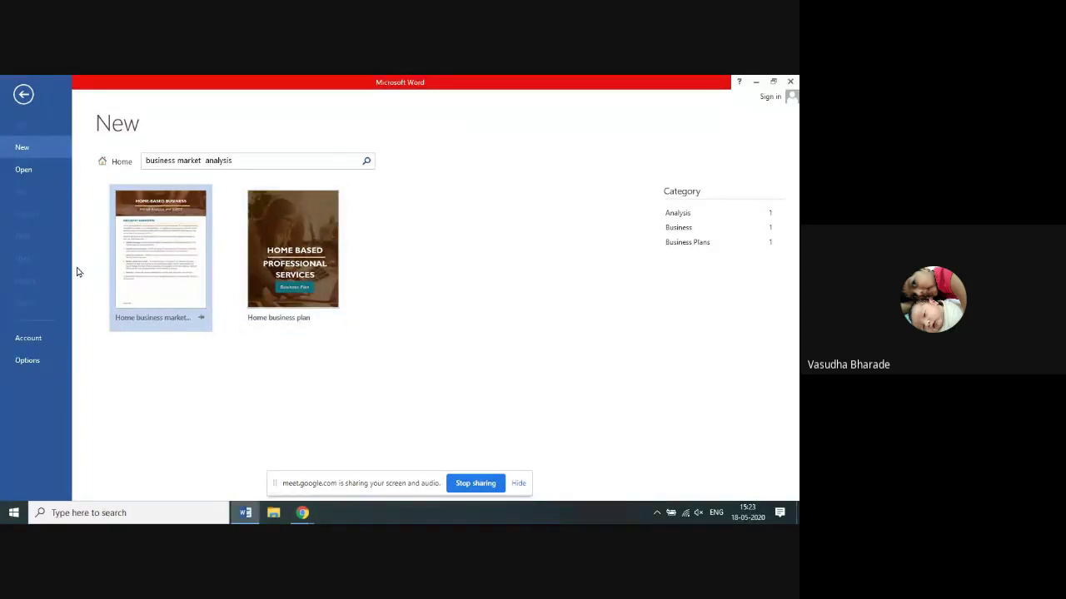
Create a document from the "Home business market analysis and SWOT" template and close the Document Properties pane
left_click(164, 244)
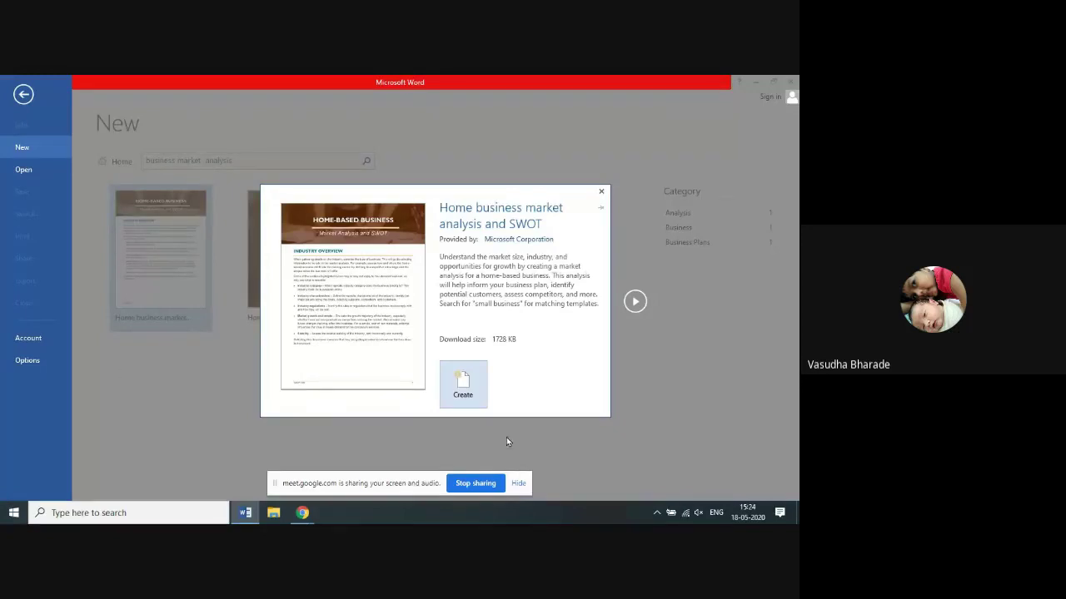
left_click(468, 394)
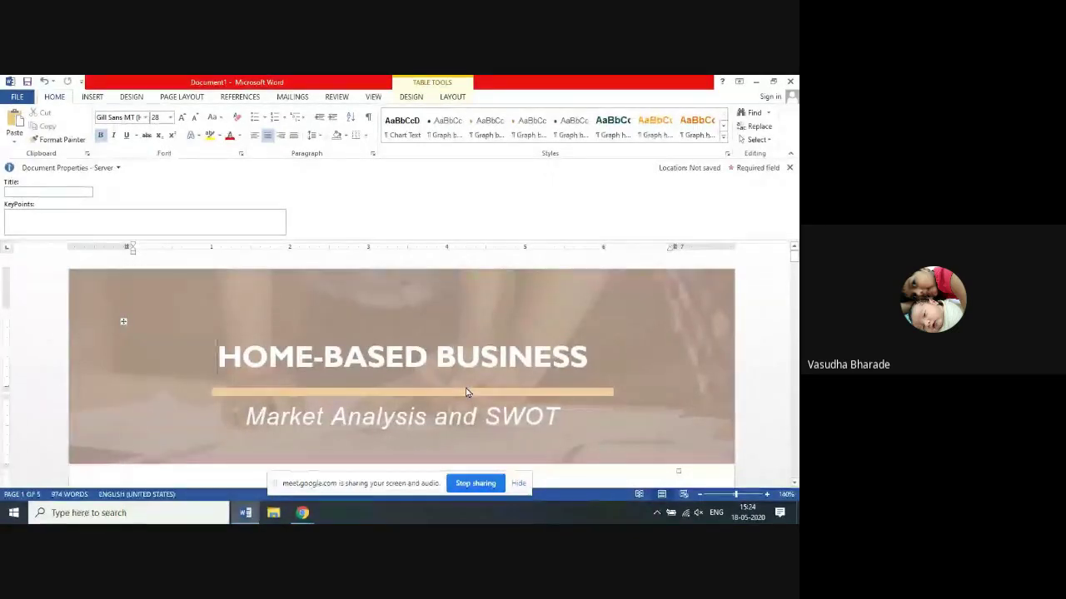
scroll(469, 408, "down", 15)
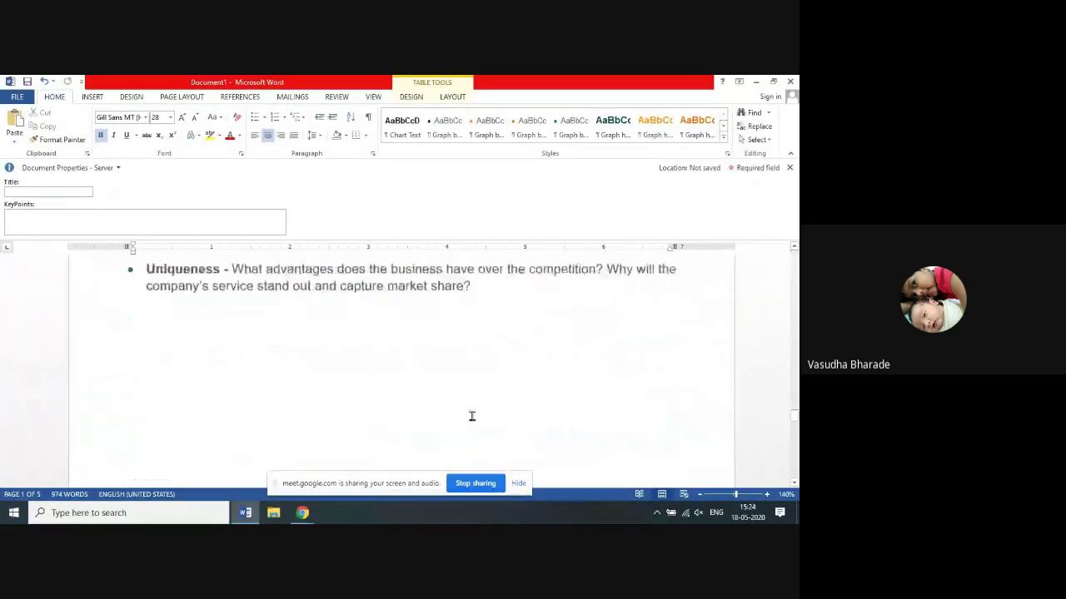
scroll(472, 416, "down", 20)
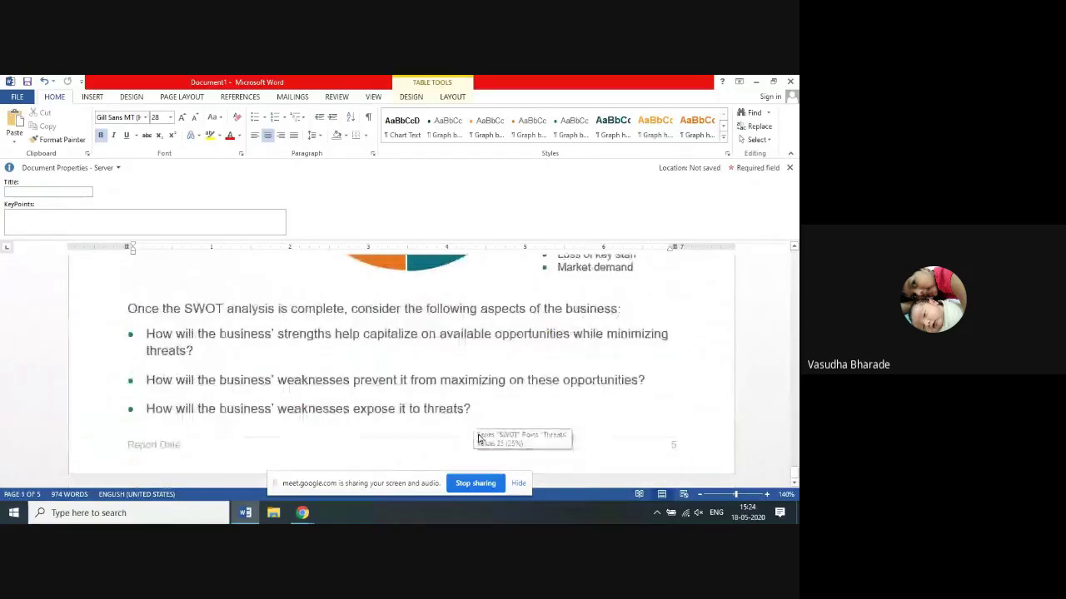
scroll(478, 437, "up", 15)
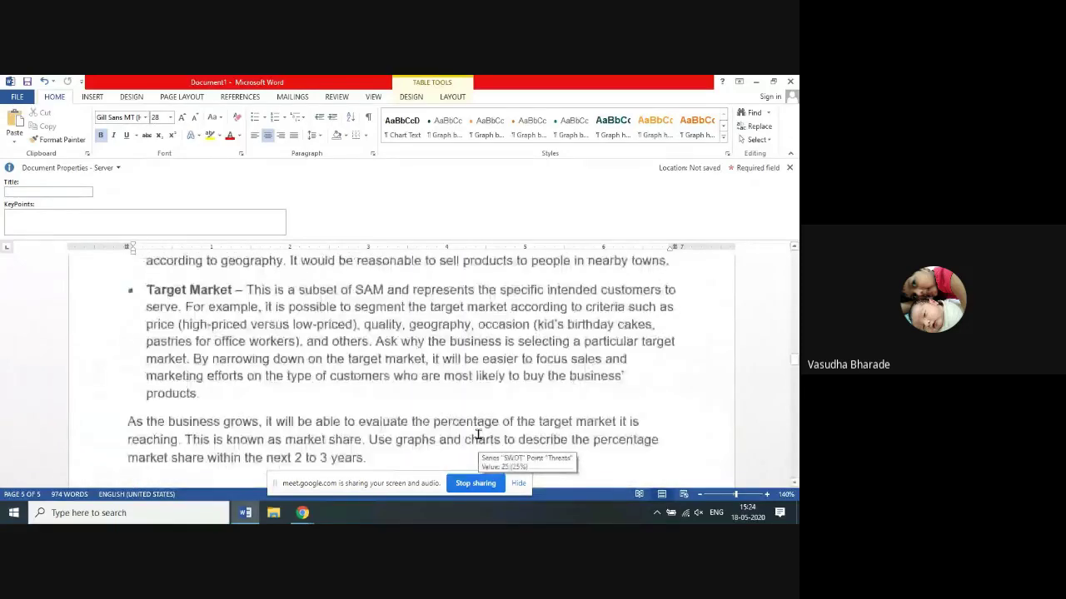
scroll(478, 437, "down", 3)
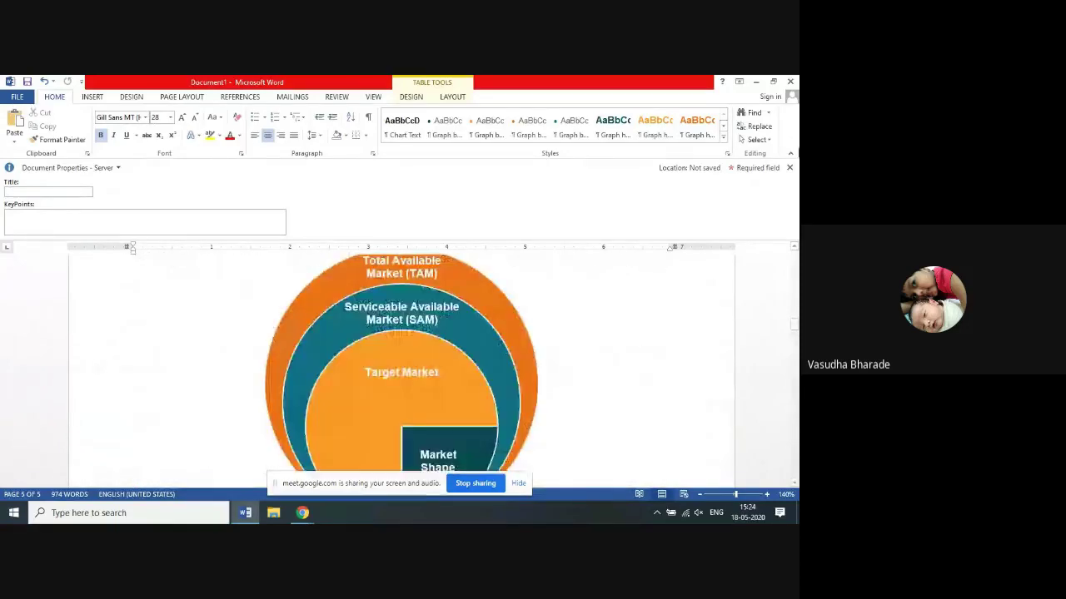
left_click(790, 167)
Delete the two introductory paragraphs under the INDUSTRY OVERVIEW heading, above the bulleted list
scroll(602, 350, "up", 20)
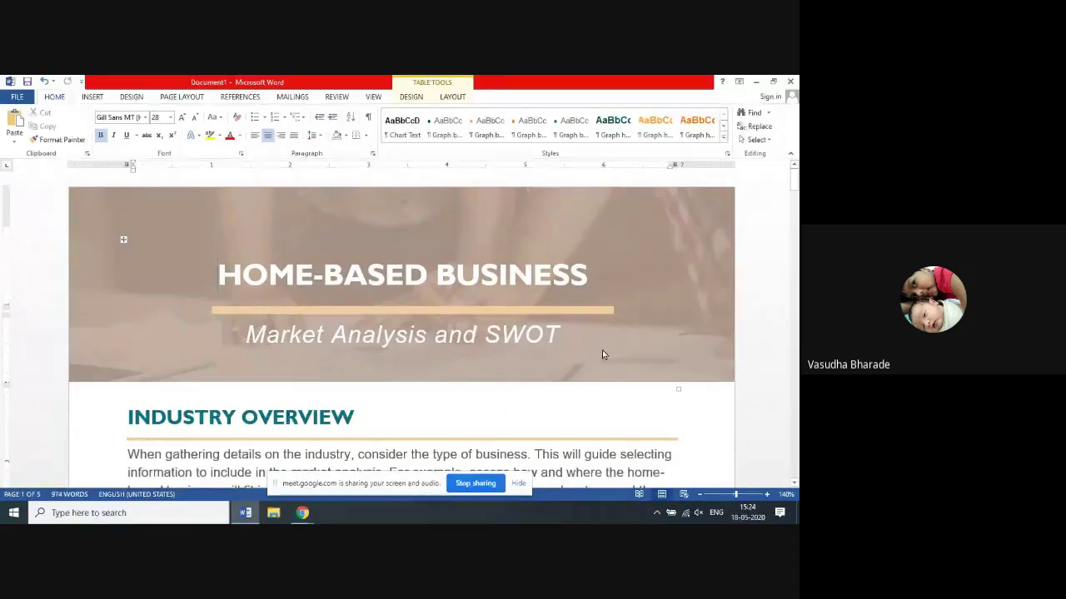
scroll(602, 350, "down", 5)
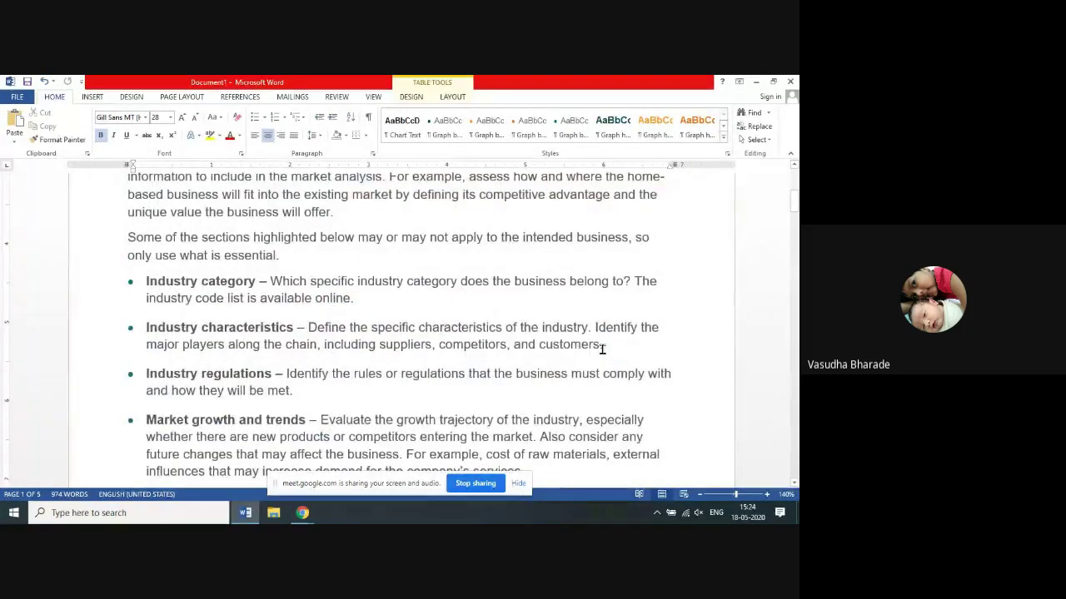
scroll(601, 350, "up", 5)
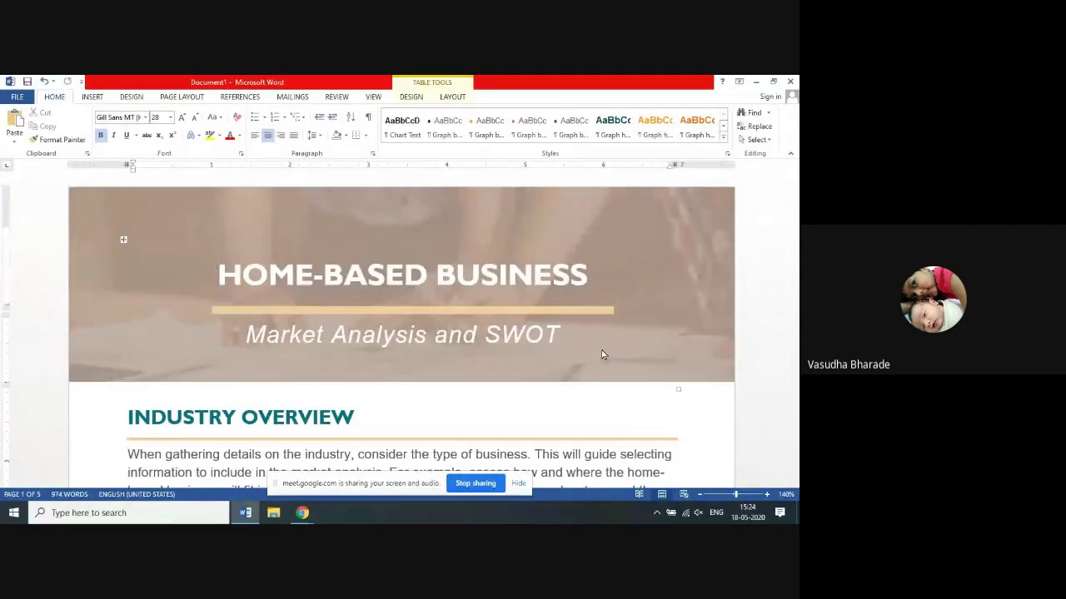
scroll(578, 380, "down", 3)
scroll(488, 409, "up", 3)
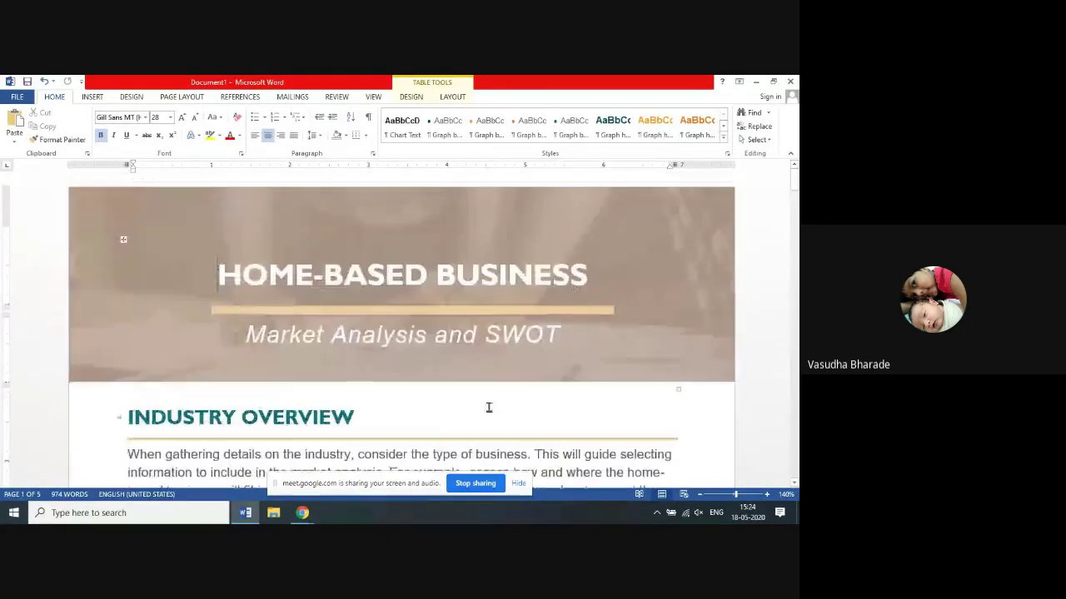
left_click(794, 485)
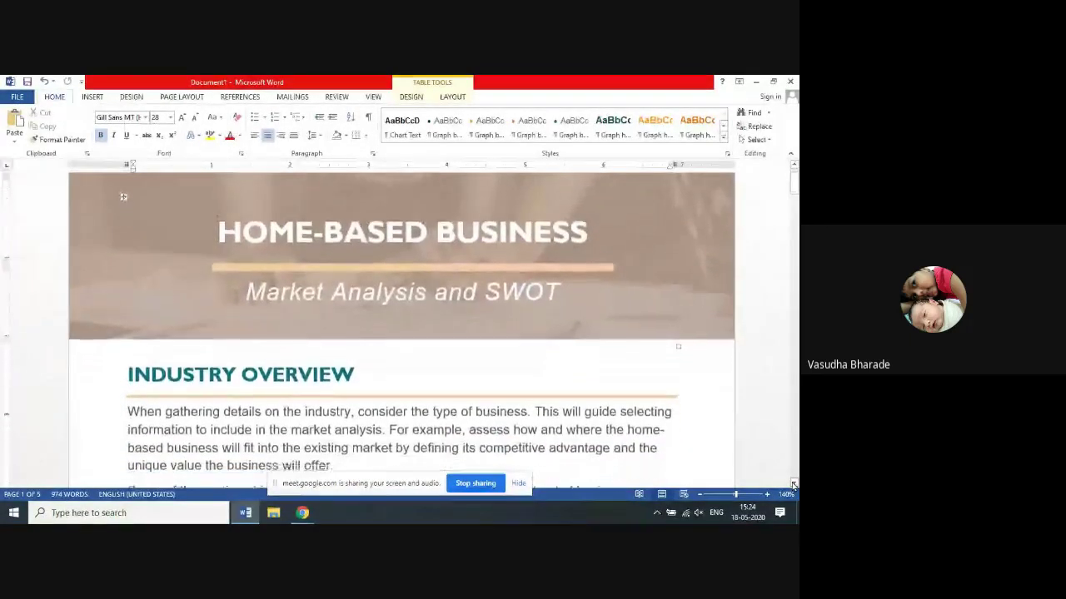
left_click(793, 485)
left_click(794, 484)
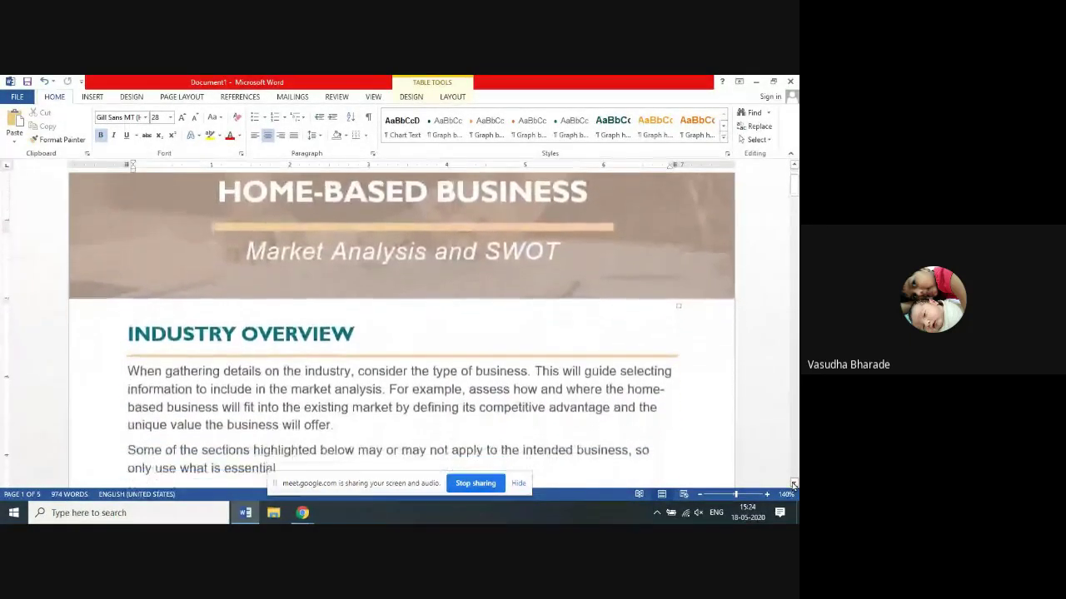
triple_click(269, 389)
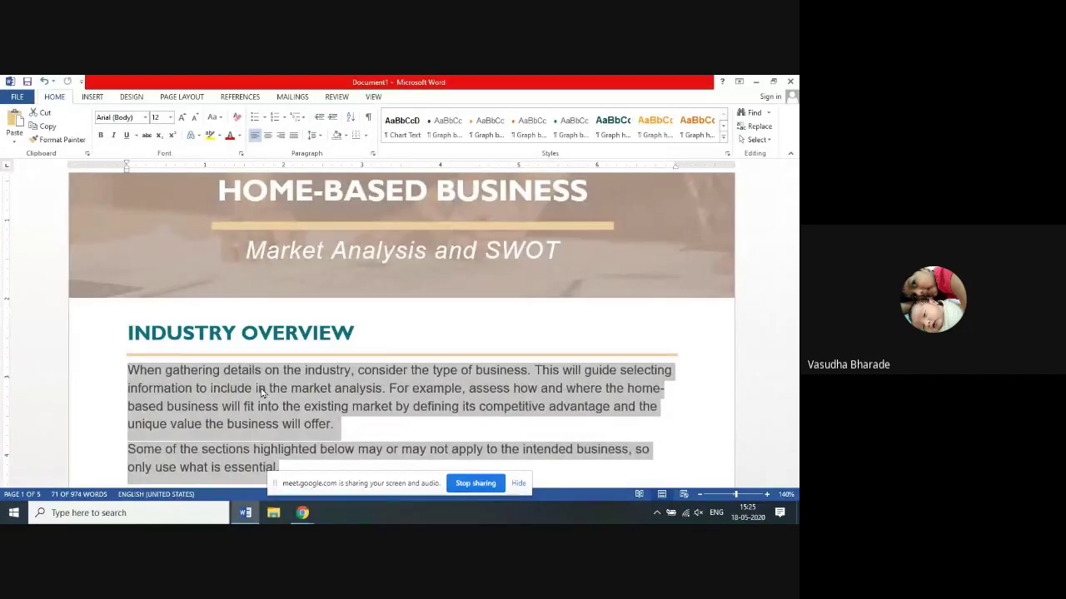
key("Delete")
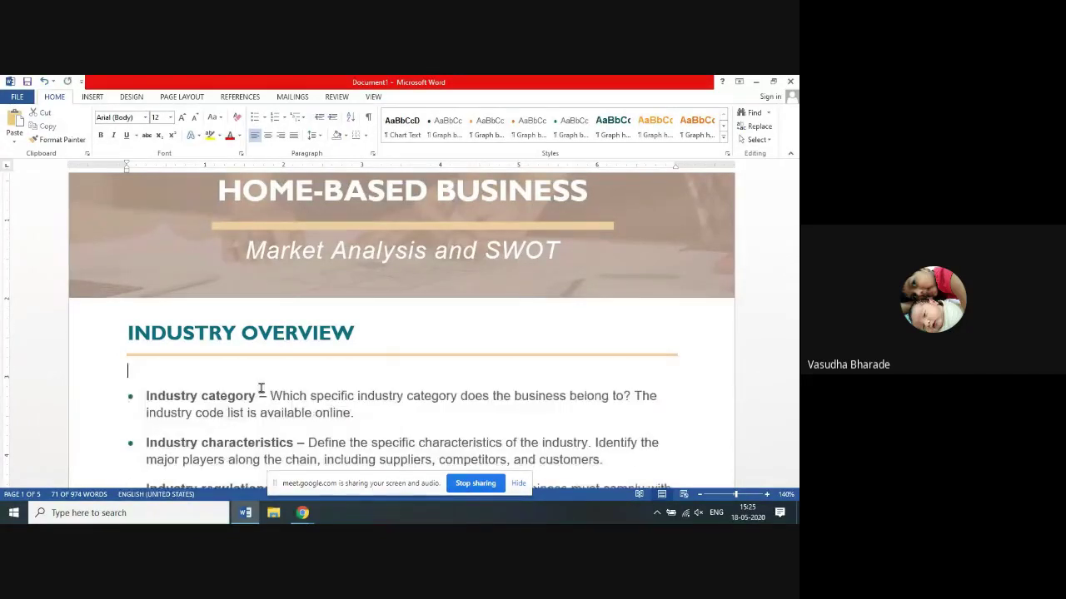